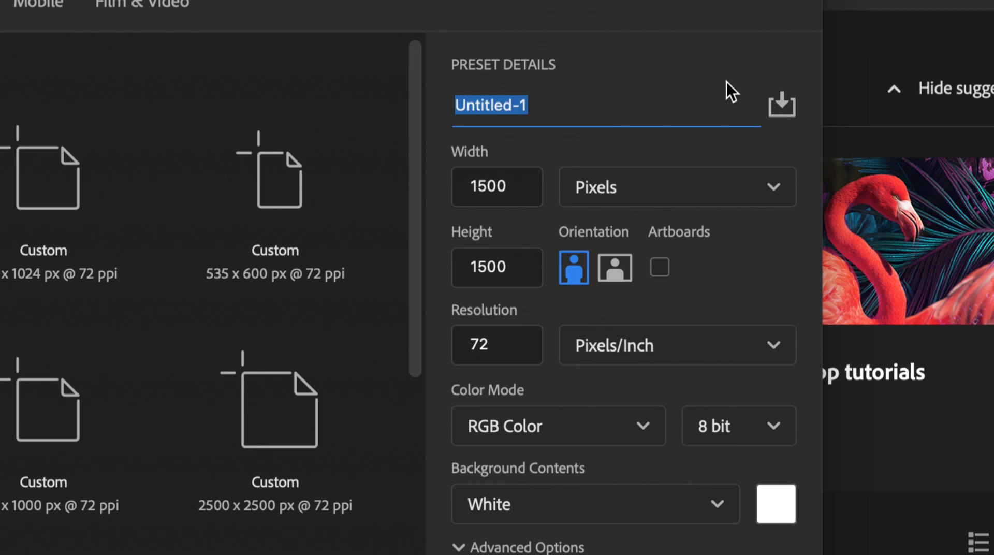
# Step: Create a new 1500 x 1500 px document at 72 ppi named U6L2 Dream House with a white background
pyautogui.write('U6L1')
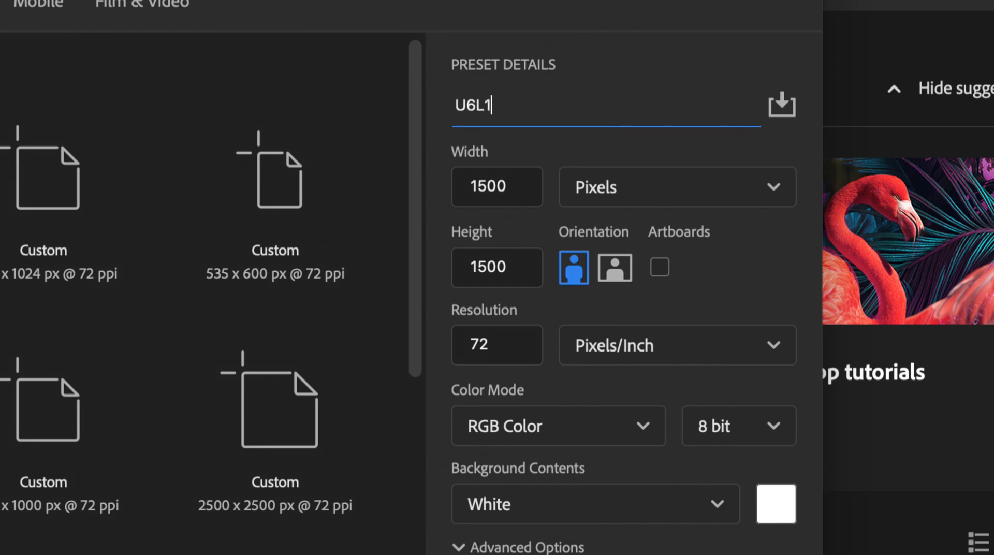
pyautogui.press('BackSpace')
pyautogui.write('2 Dr')
pyautogui.press('BackSpace')
pyautogui.write('ream Hou')
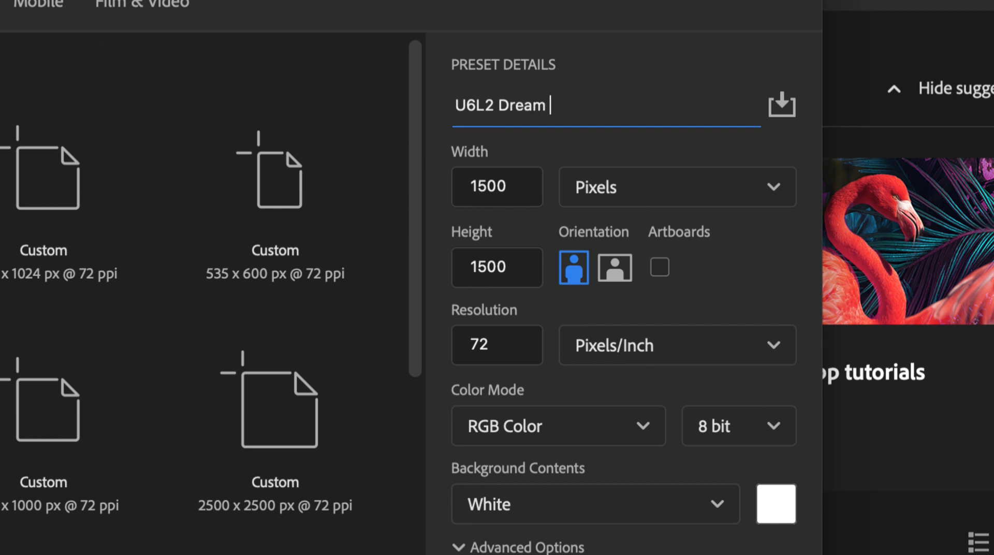
pyautogui.write('se')
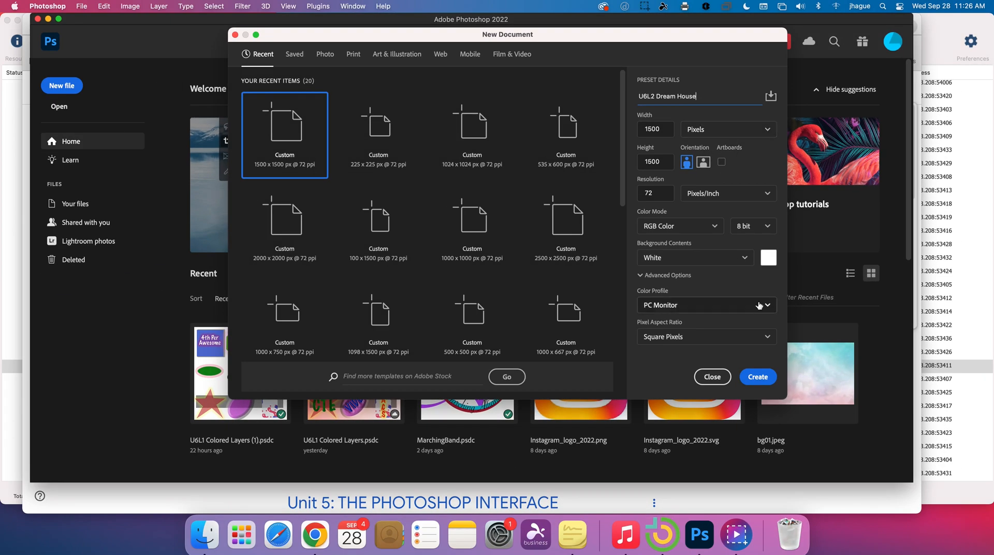
pyautogui.click(763, 380)
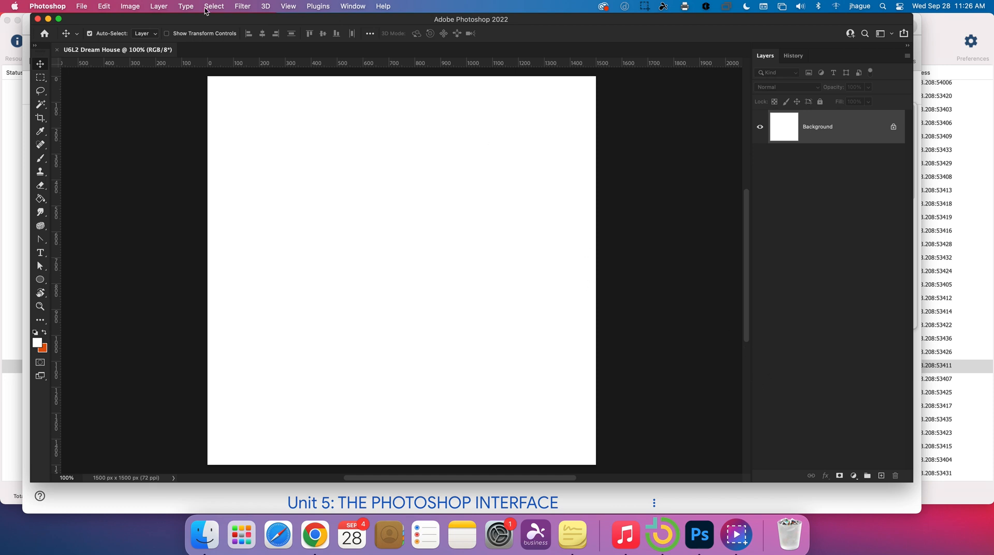
# Step: Add a new empty layer above the background with the default name and settings
pyautogui.click(158, 6)
pyautogui.moveTo(162, 20)
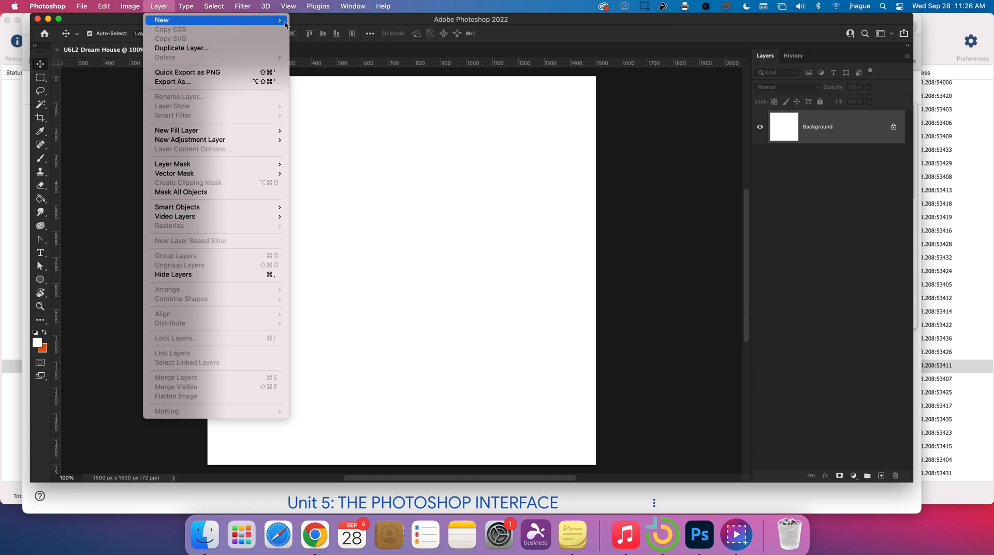
pyautogui.click(298, 22)
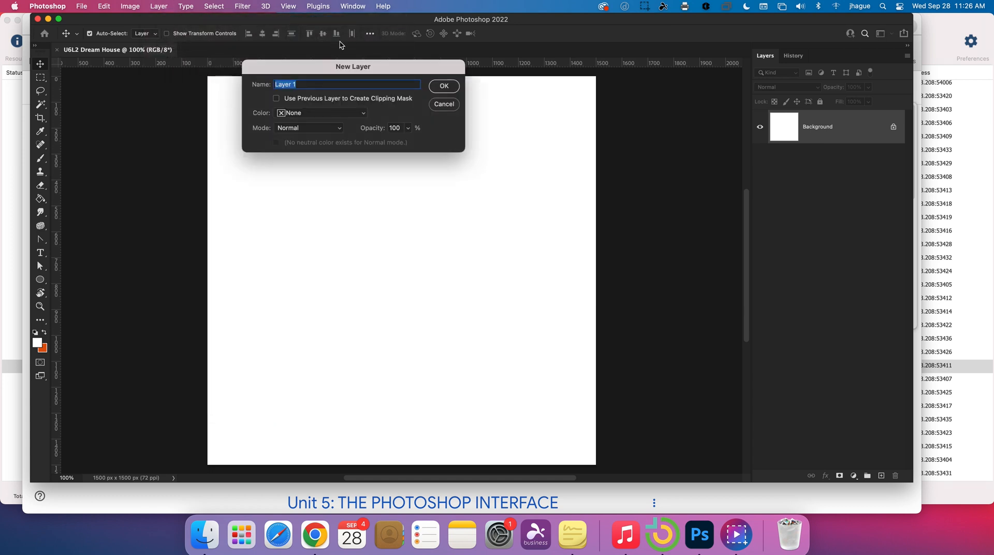
pyautogui.click(444, 85)
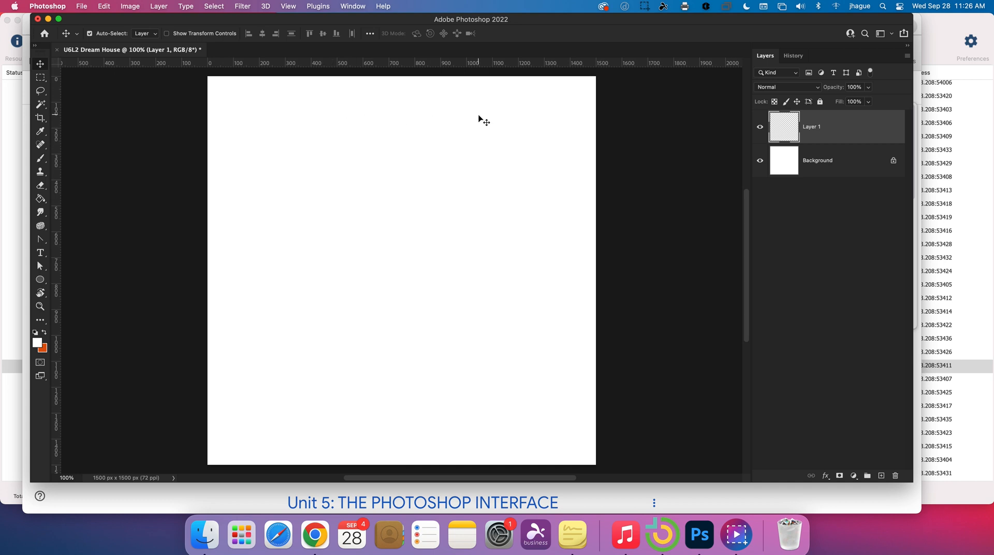
# Step: Set the document's zoom level to 50% and return it to 100%
pyautogui.scroll(3, 485, 122)
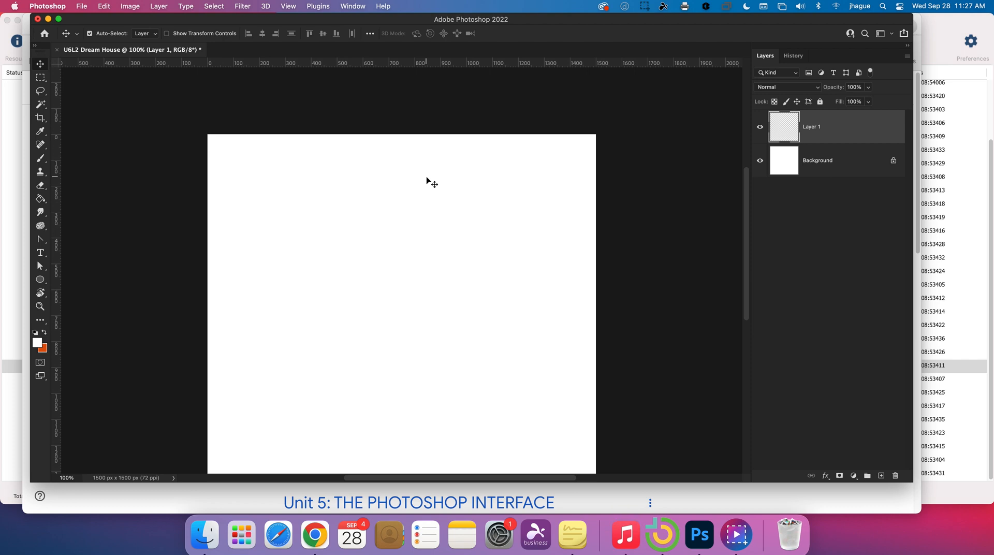
pyautogui.scroll(-1, 382, 229)
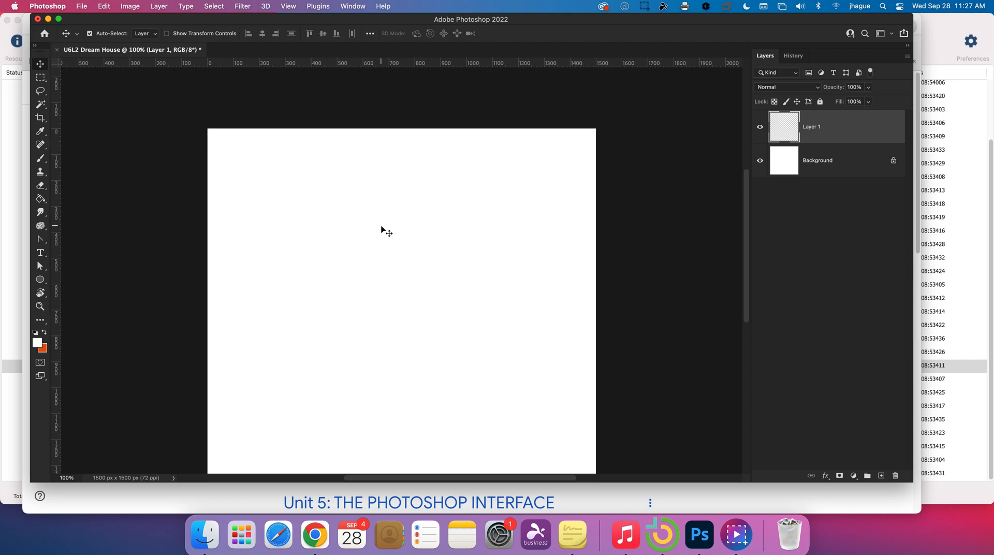
pyautogui.scroll(-4, 383, 229)
pyautogui.scroll(-1, 382, 228)
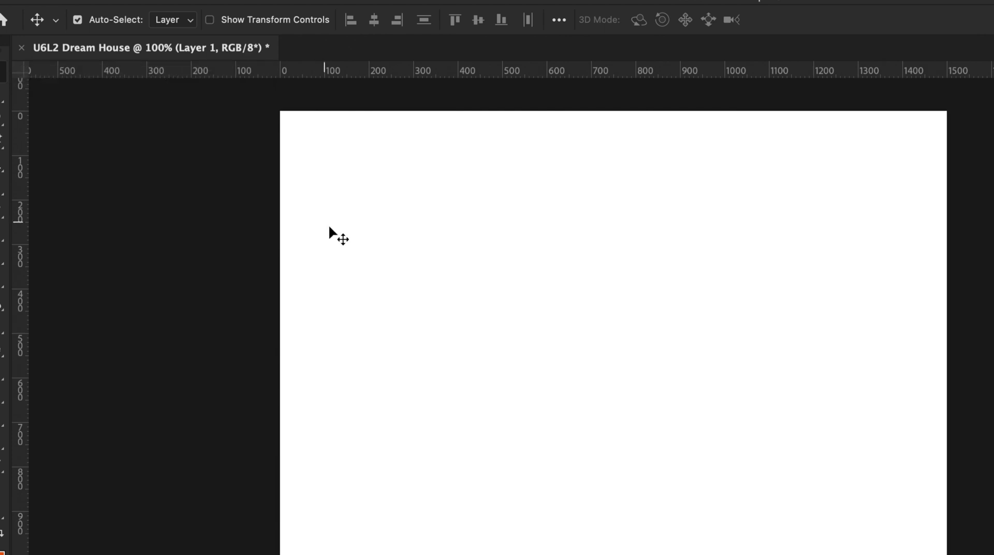
pyautogui.scroll(-3, 328, 216)
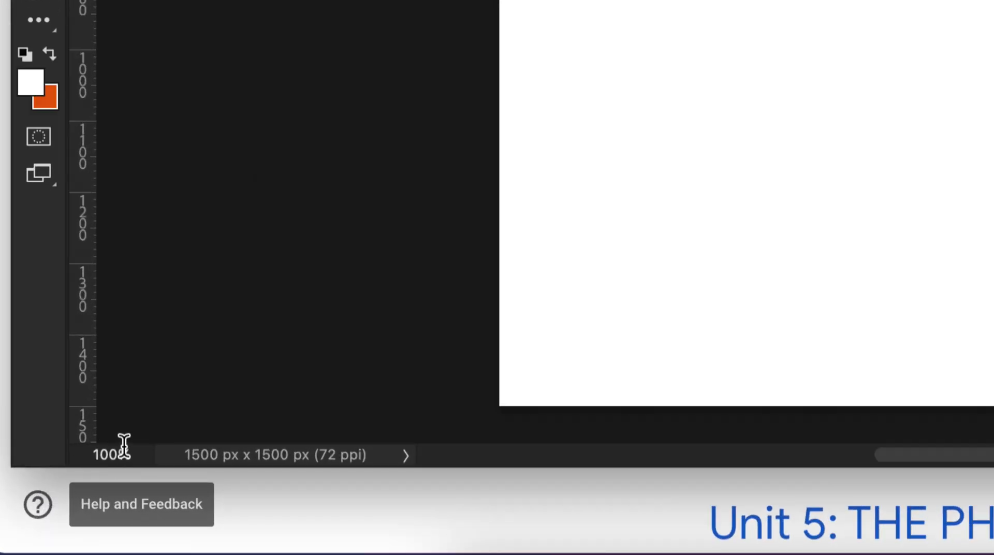
pyautogui.moveTo(107, 454); pyautogui.dragTo(71, 448)
pyautogui.write('5')
pyautogui.press('Return')
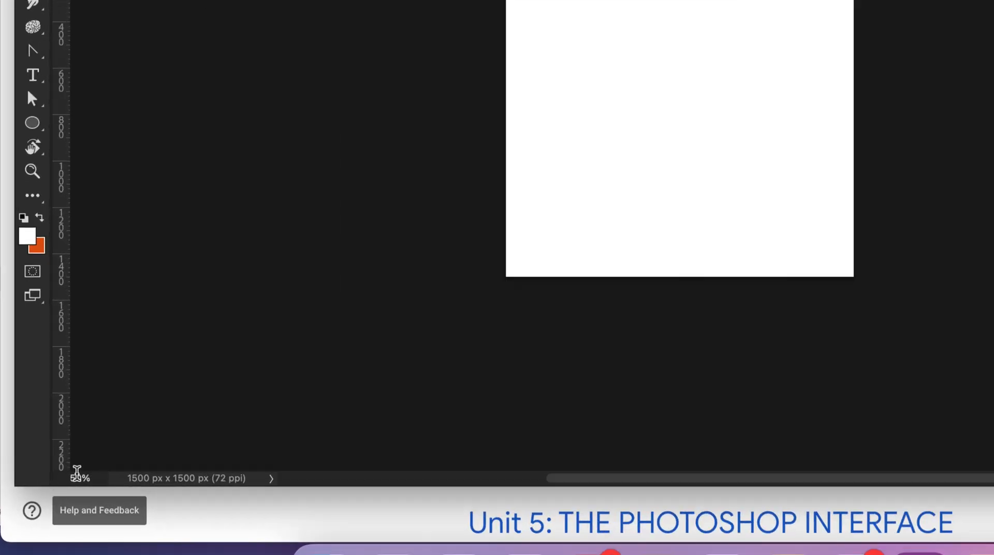
pyautogui.moveTo(76, 477); pyautogui.dragTo(40, 475)
pyautogui.write('10')
pyautogui.press('Return')
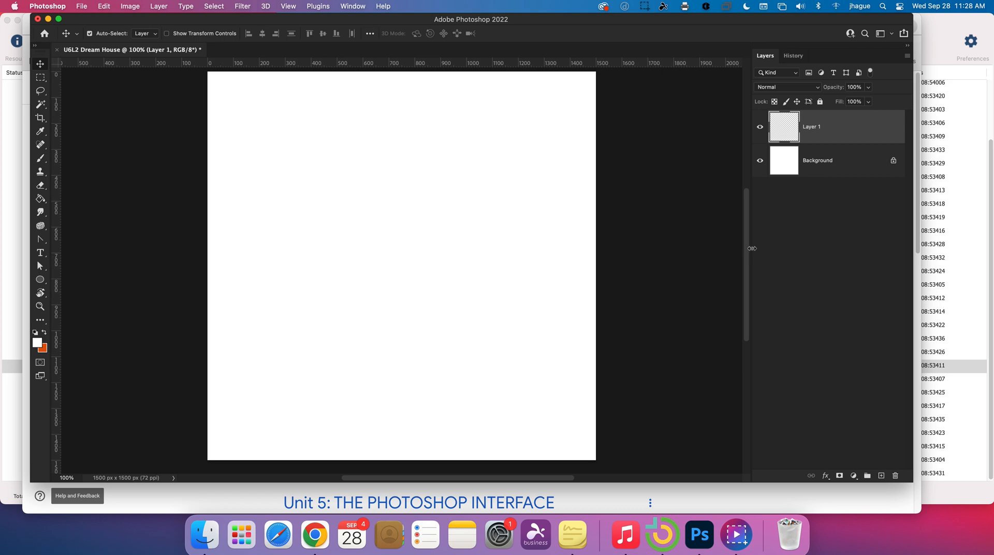
pyautogui.moveTo(748, 247); pyautogui.dragTo(749, 250)
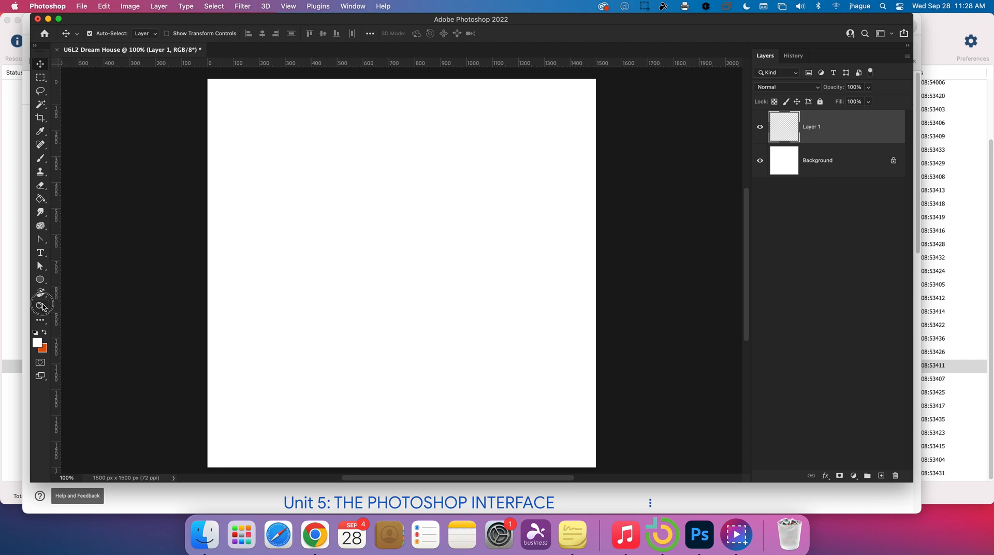
# Step: Use the Zoom tool to zoom out one level on the canvas and back in to 100%
pyautogui.click(40, 306)
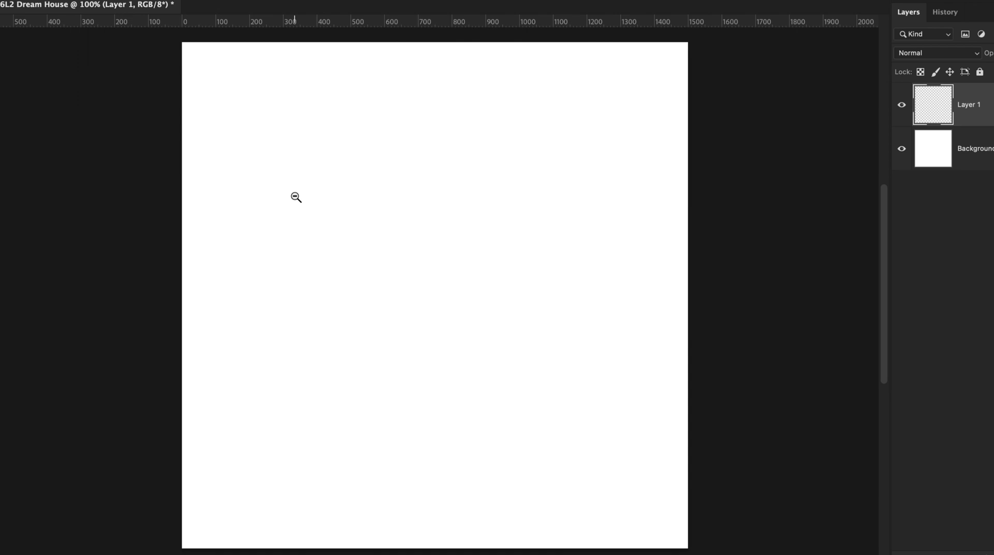
pyautogui.keyDown('alt'); pyautogui.click(296, 198); pyautogui.keyUp('alt')
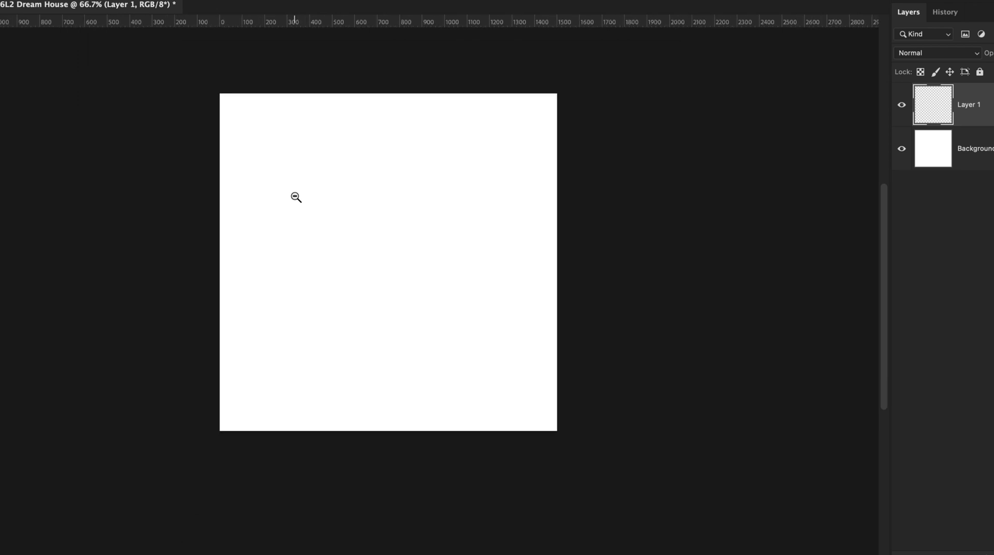
pyautogui.scroll(2, 285, 210)
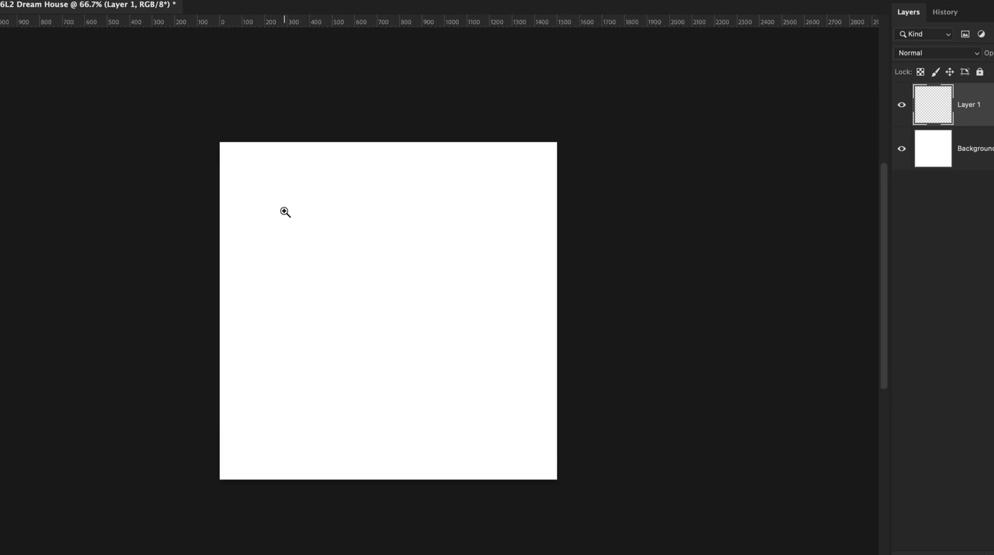
pyautogui.click(285, 210)
pyautogui.scroll(-1, 294, 213)
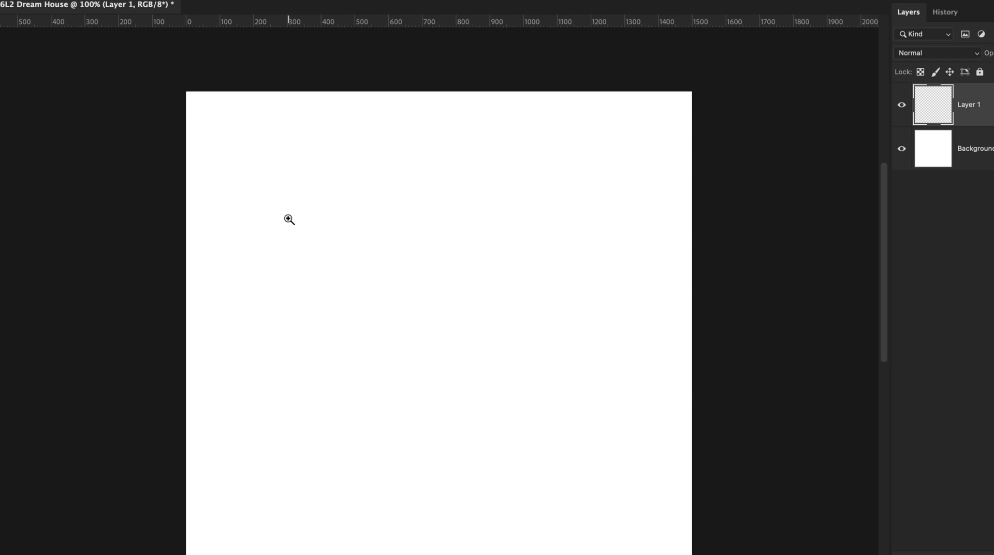
pyautogui.scroll(-3, 288, 219)
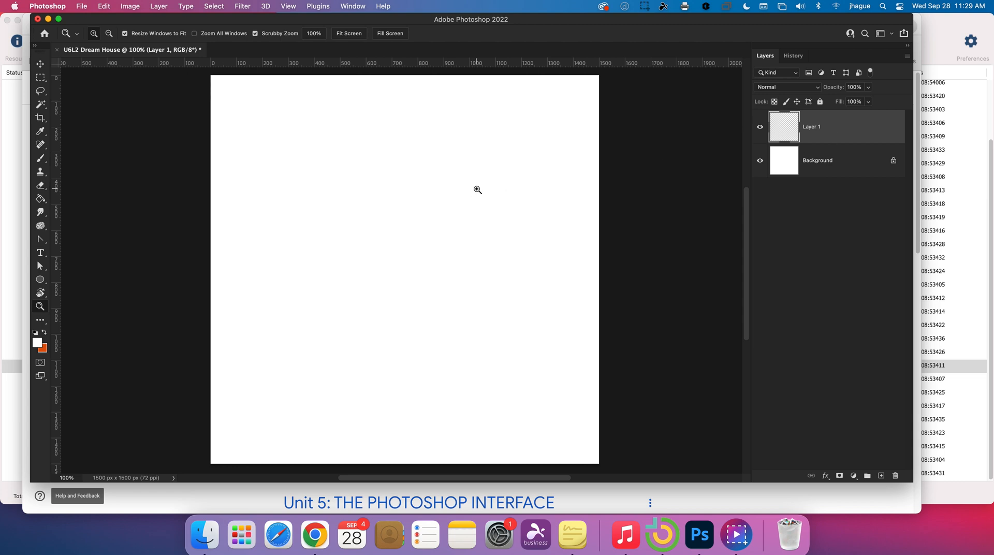
# Step: Draw a rectangular marquee selection about 1250 px wide and 700 px tall, and move it down on the canvas
pyautogui.click(40, 78)
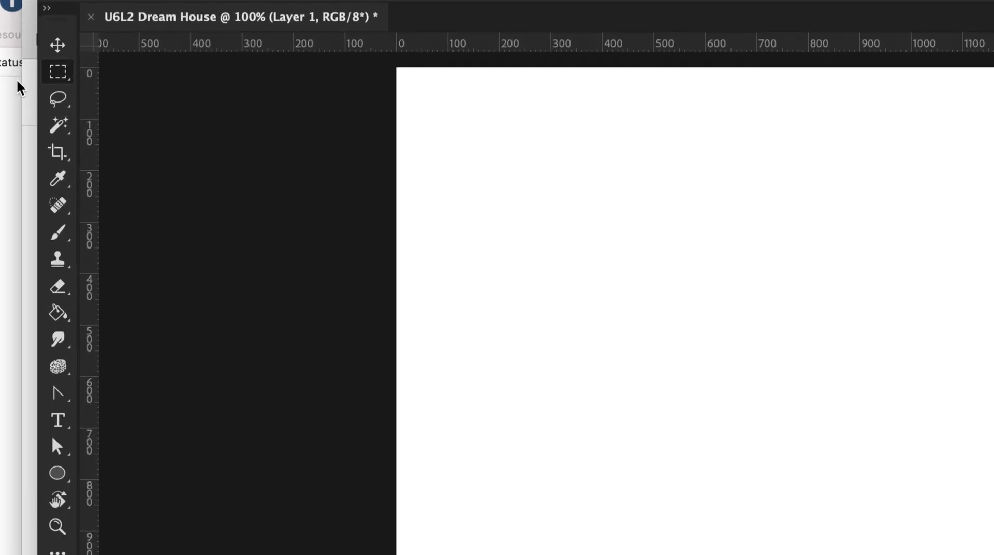
pyautogui.rightClick(56, 69)
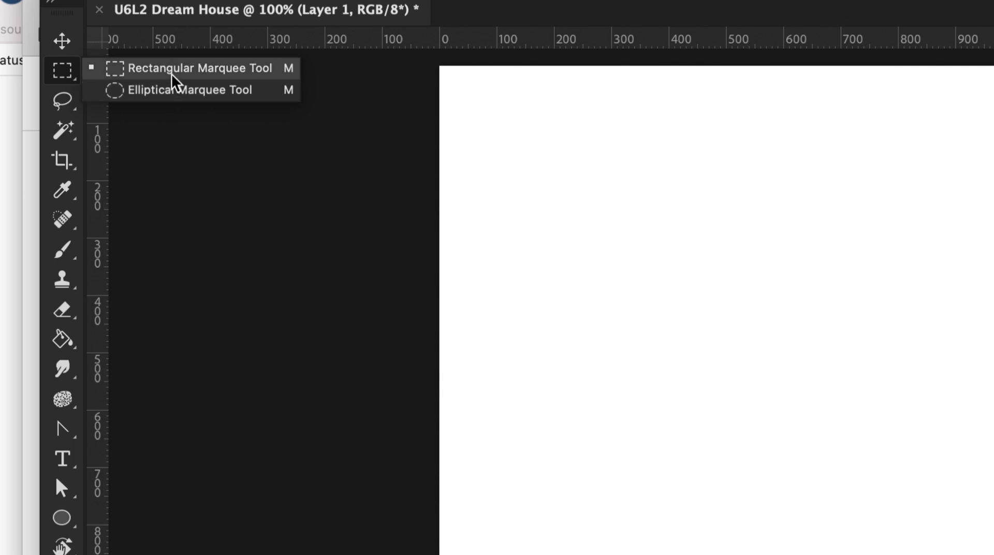
pyautogui.click(171, 75)
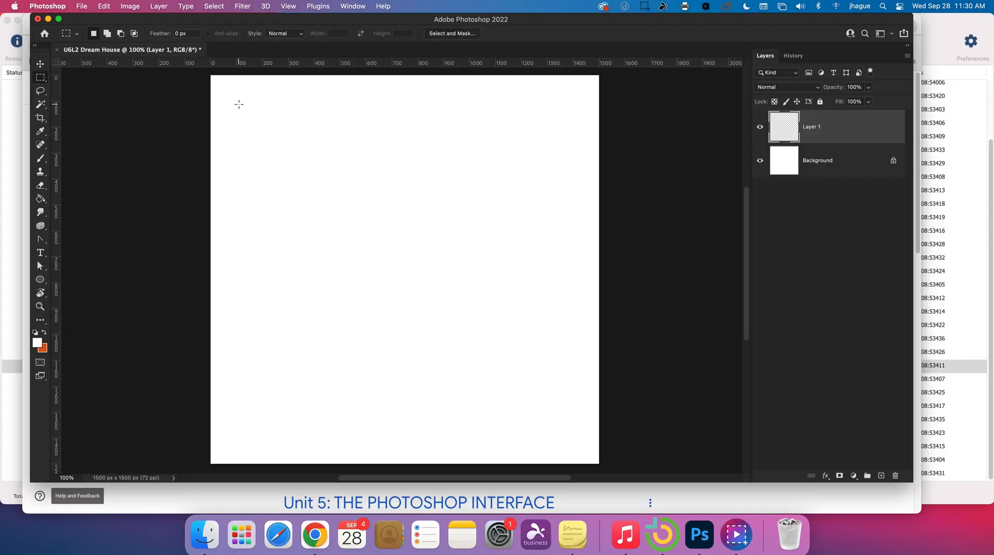
pyautogui.moveTo(264, 114); pyautogui.dragTo(563, 286)
pyautogui.moveTo(435, 186); pyautogui.dragTo(435, 208)
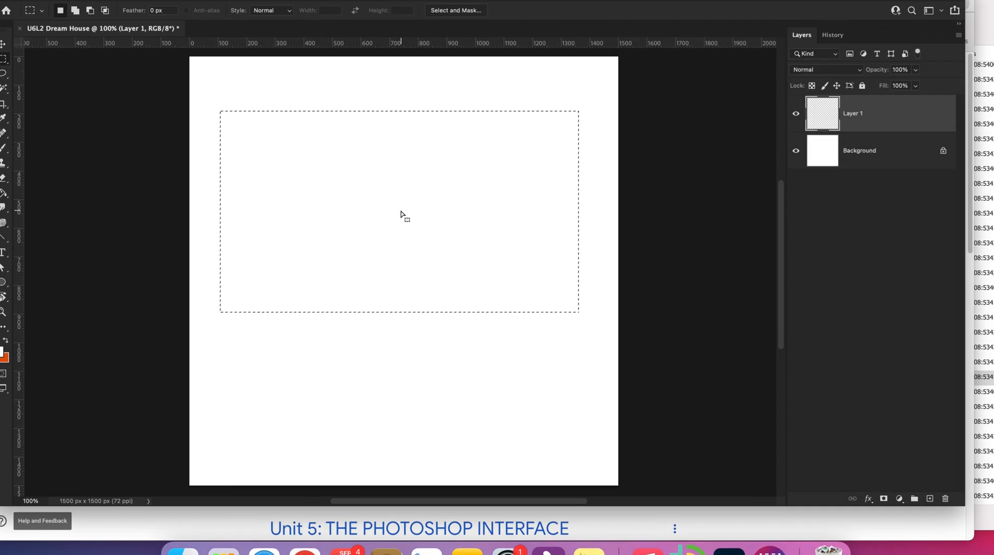
pyautogui.moveTo(402, 216); pyautogui.dragTo(406, 257)
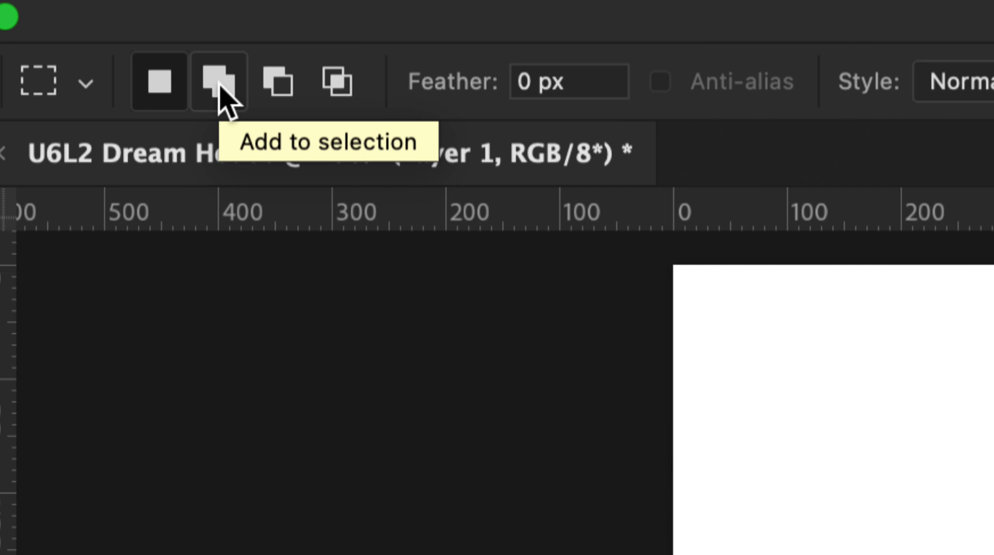
pyautogui.click(220, 86)
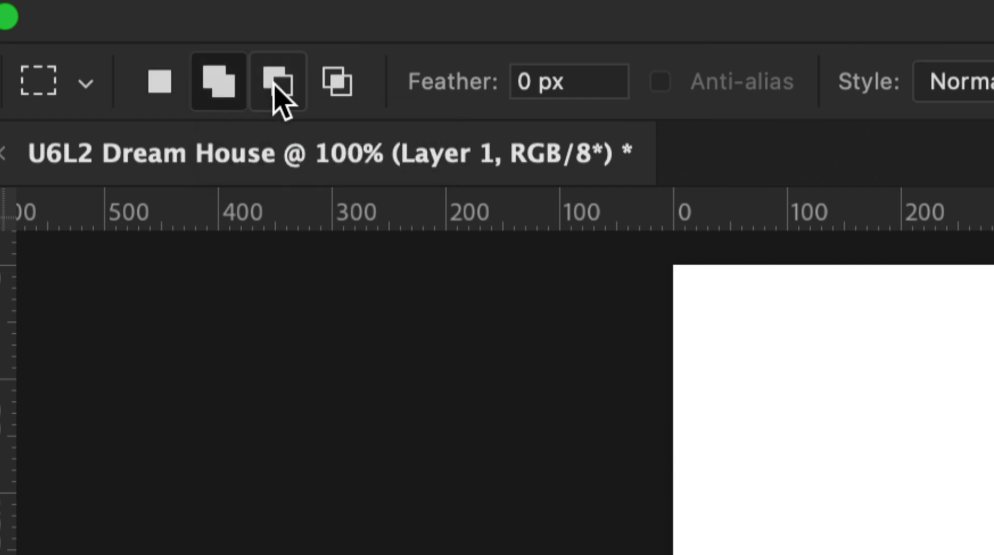
pyautogui.click(273, 85)
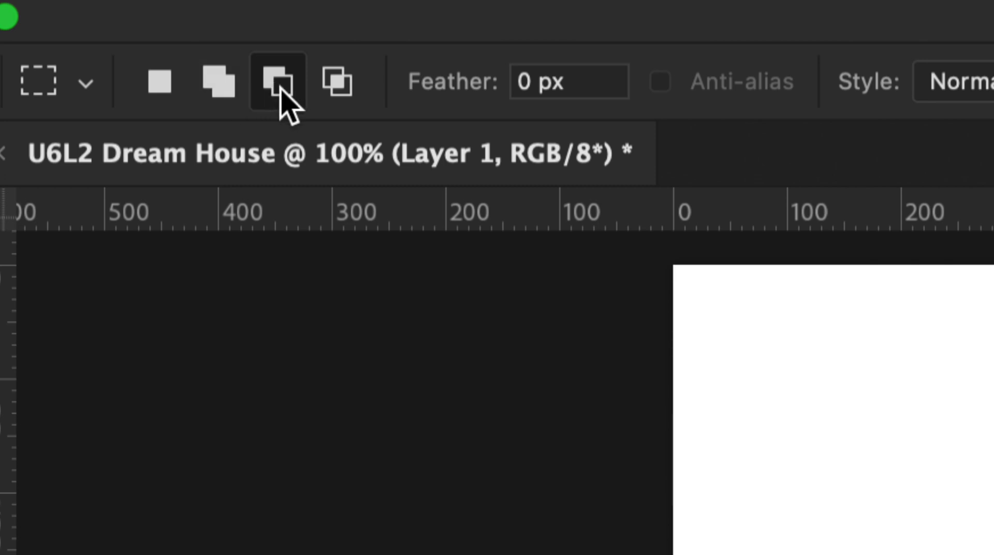
pyautogui.click(220, 83)
pyautogui.click(268, 85)
pyautogui.click(213, 84)
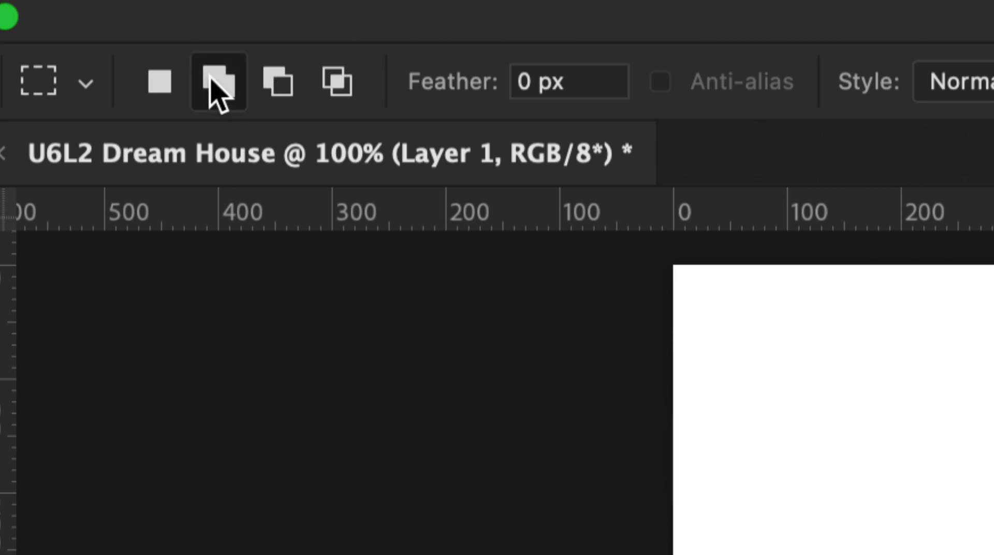
pyautogui.click(273, 82)
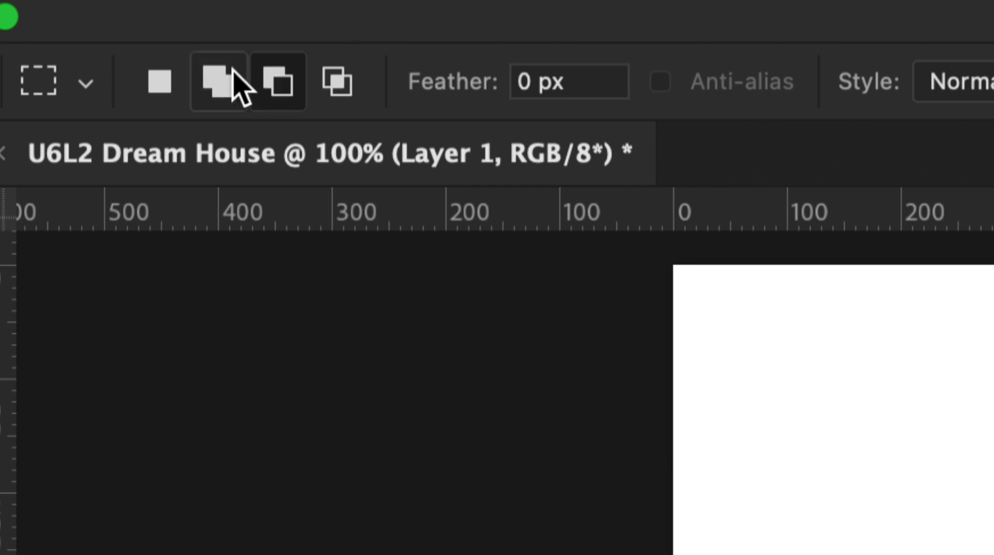
# Step: Add two tower rectangles about 280 px tall above the selection's upper edge and place a horizontal guide along their tops
pyautogui.click(233, 73)
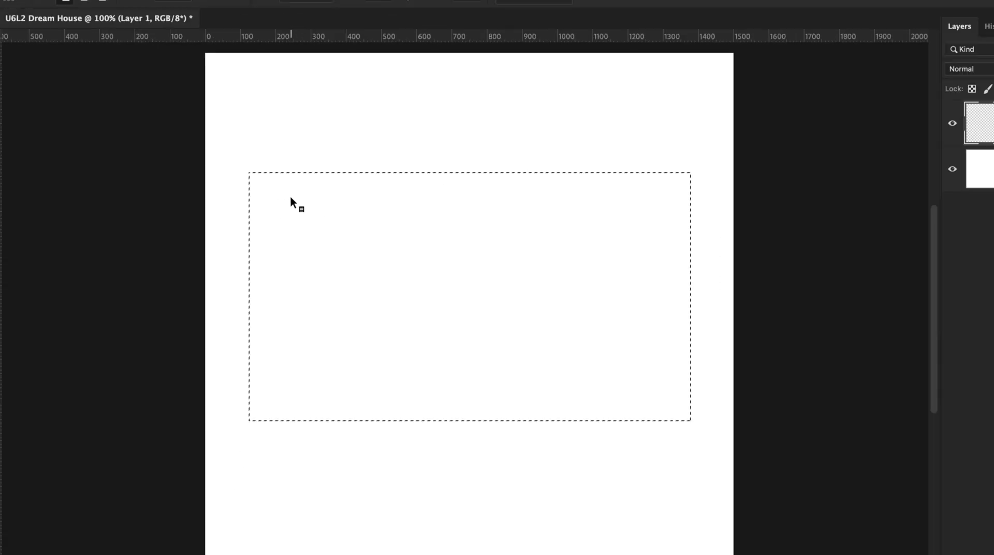
pyautogui.moveTo(280, 186); pyautogui.dragTo(333, 75)
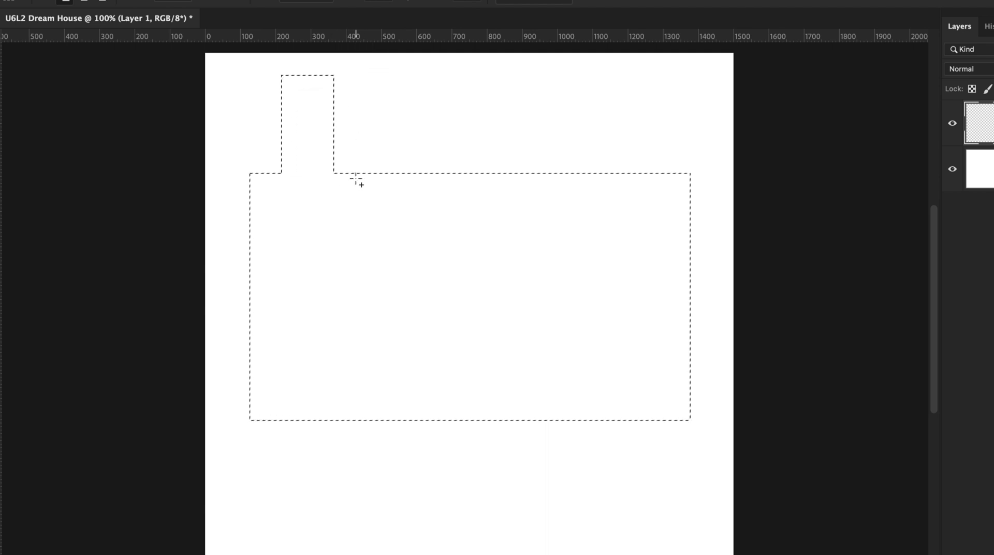
pyautogui.moveTo(356, 179); pyautogui.dragTo(398, 75)
pyautogui.moveTo(365, 41); pyautogui.dragTo(365, 76)
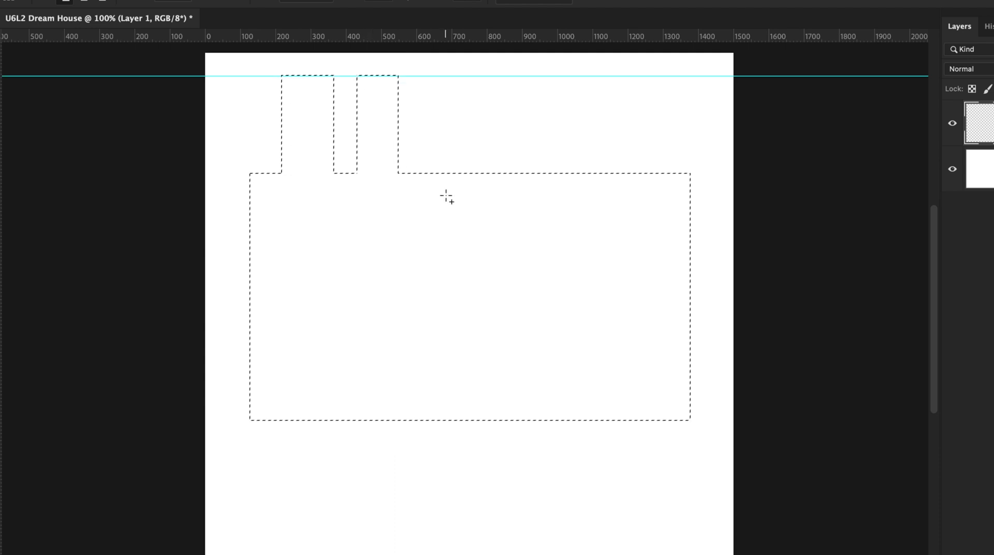
# Step: Add four more tower rectangles to the selection's upper edge, spaced toward its right end and reaching up to the guide
pyautogui.moveTo(440, 180); pyautogui.dragTo(478, 77)
pyautogui.moveTo(524, 178); pyautogui.dragTo(565, 77)
pyautogui.moveTo(598, 181); pyautogui.dragTo(645, 77)
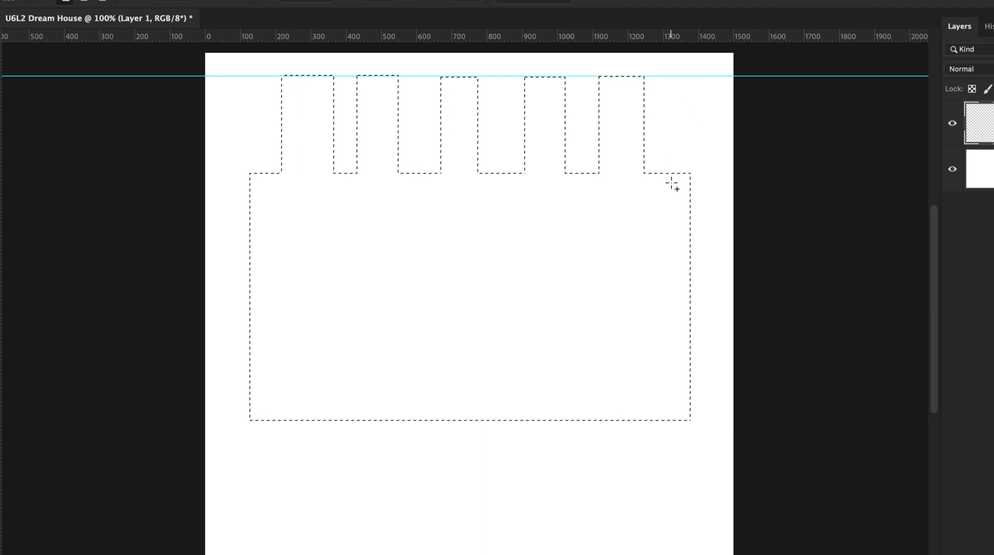
pyautogui.moveTo(687, 136); pyautogui.dragTo(683, 78)
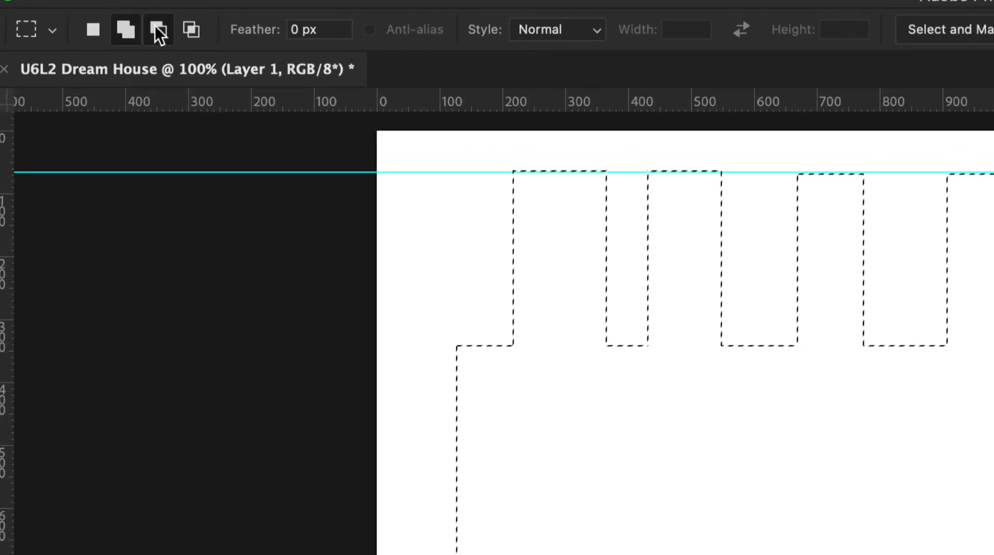
# Step: Subtract five notches about 290 px tall from the selection's lower edge, and place a horizontal guide along their tops
pyautogui.click(155, 27)
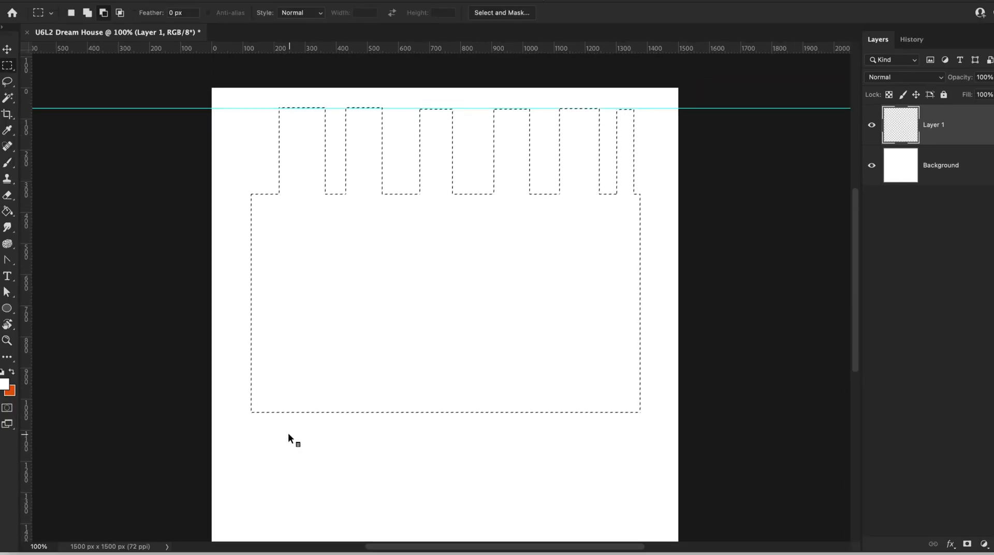
pyautogui.moveTo(267, 421); pyautogui.dragTo(311, 329)
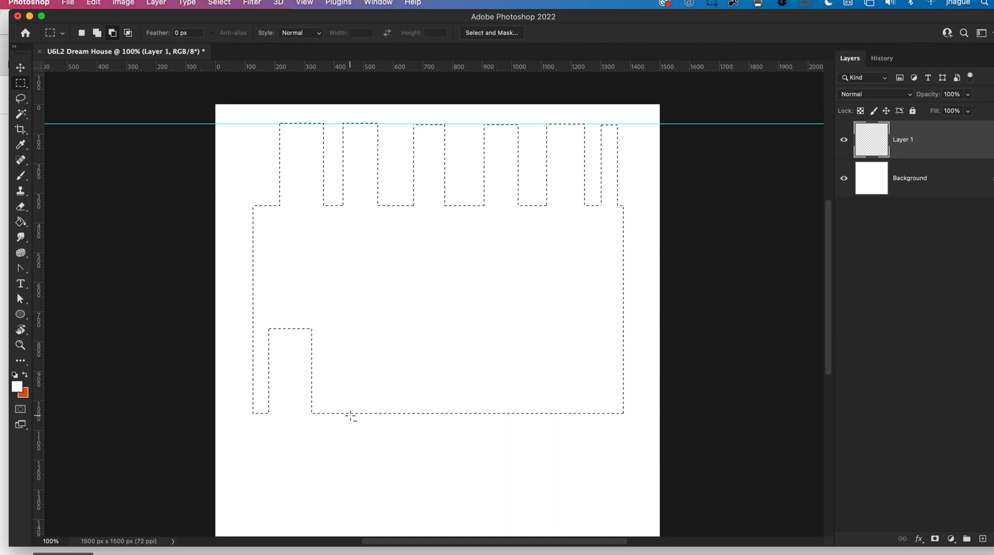
pyautogui.moveTo(337, 418); pyautogui.dragTo(381, 328)
pyautogui.moveTo(412, 421); pyautogui.dragTo(443, 327)
pyautogui.moveTo(479, 419); pyautogui.dragTo(509, 327)
pyautogui.moveTo(314, 67); pyautogui.dragTo(360, 329)
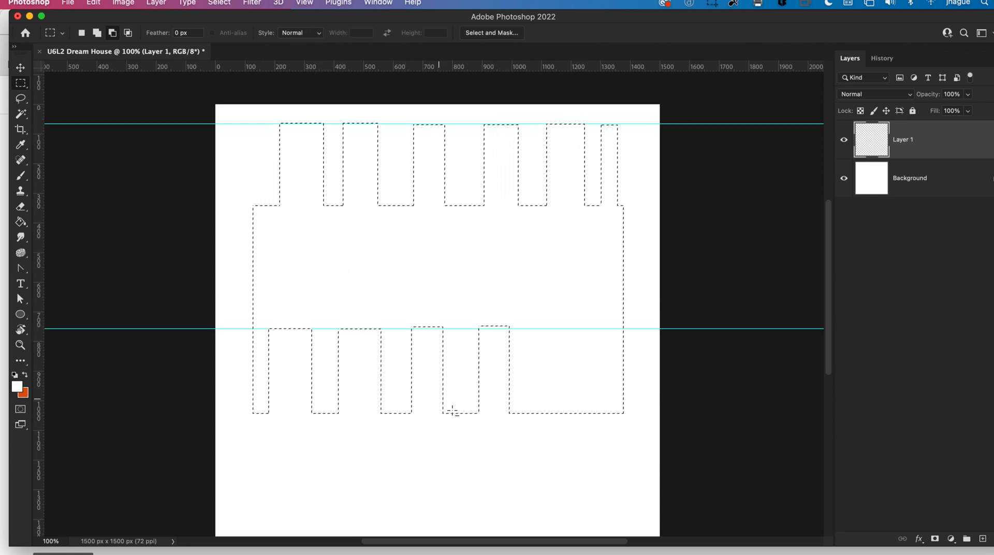
pyautogui.moveTo(541, 424); pyautogui.dragTo(578, 329)
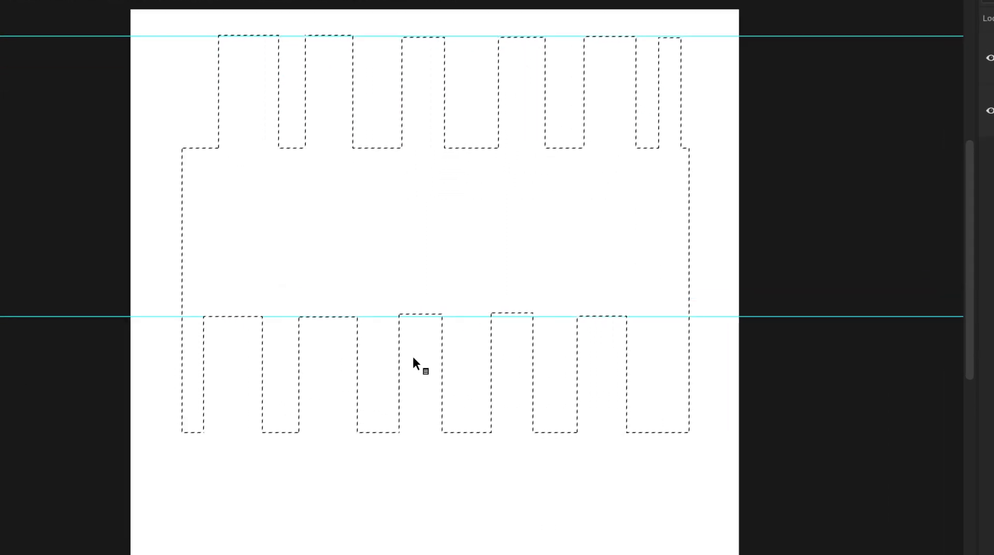
# Step: Undo a trial subtraction, and add thin rectangles above the guide to level the tops of the third and fourth lower notches
pyautogui.moveTo(380, 276); pyautogui.dragTo(480, 302)
pyautogui.press('super+z')
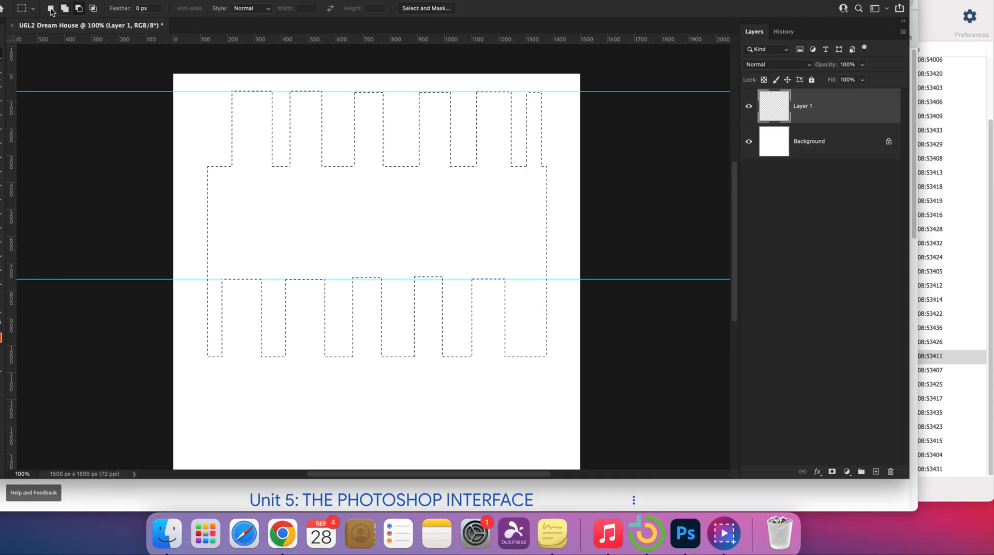
pyautogui.click(44, 2)
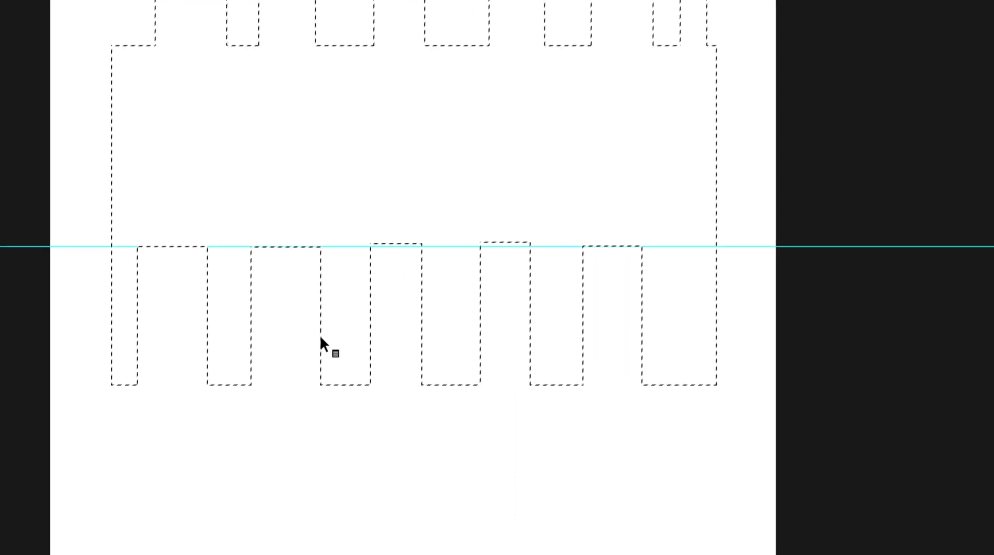
pyautogui.moveTo(357, 214); pyautogui.dragTo(447, 239)
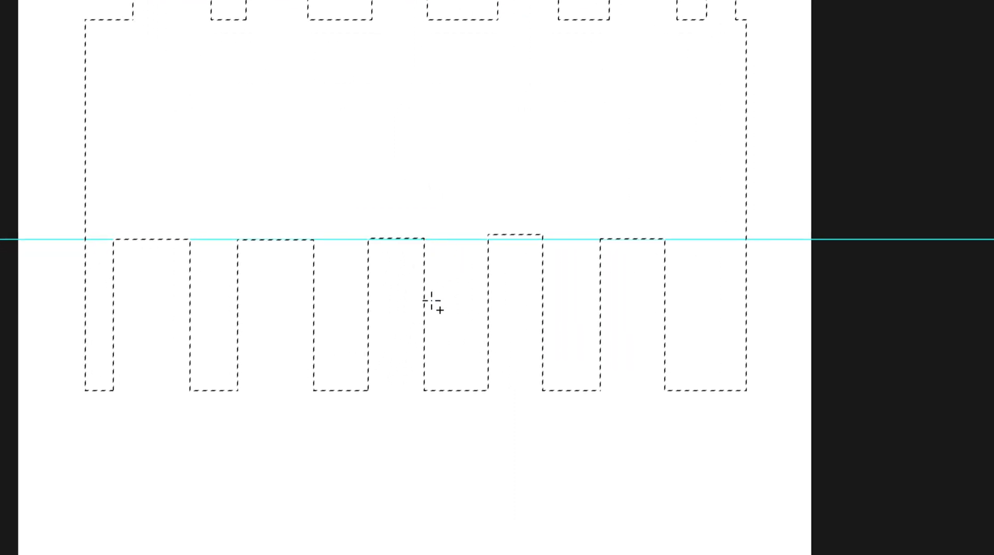
pyautogui.moveTo(464, 195); pyautogui.dragTo(573, 239)
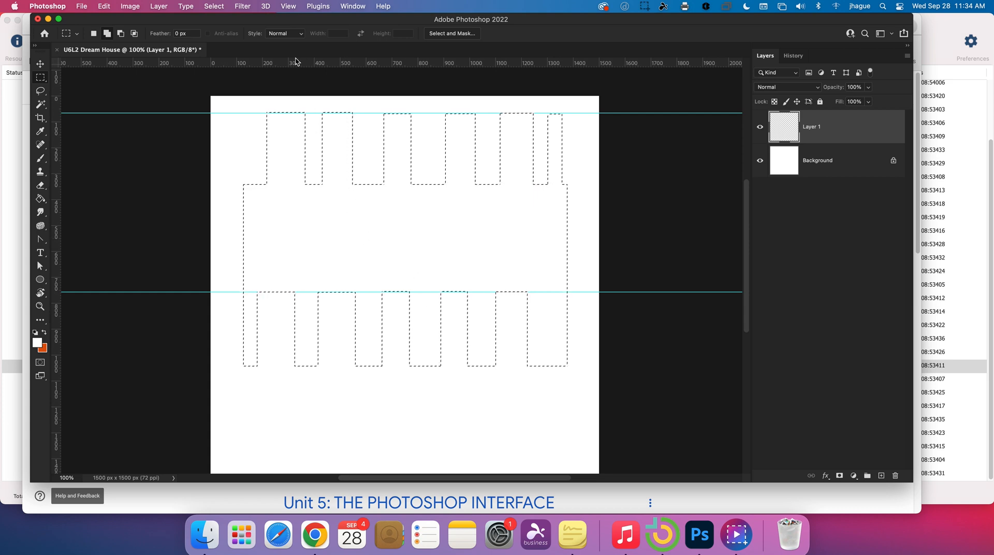
# Step: Place three more horizontal guides and four vertical guides at various positions across the canvas
pyautogui.moveTo(294, 63); pyautogui.dragTo(324, 353)
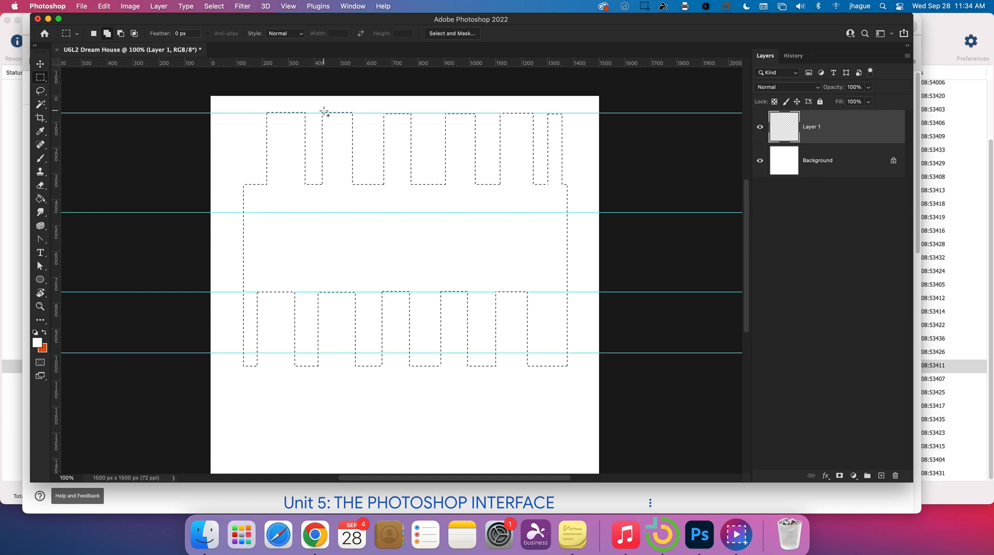
pyautogui.moveTo(323, 65); pyautogui.dragTo(362, 407)
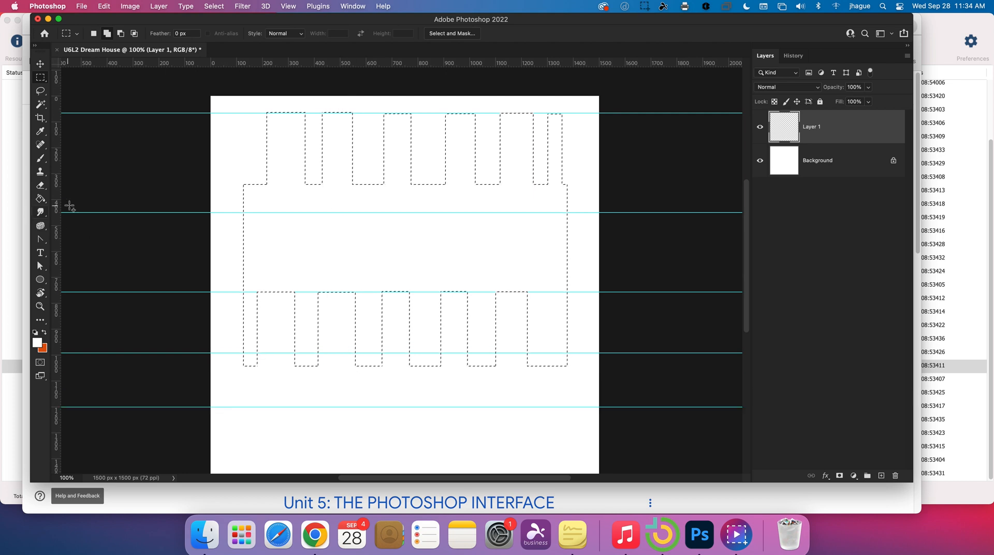
pyautogui.moveTo(58, 207); pyautogui.dragTo(416, 217)
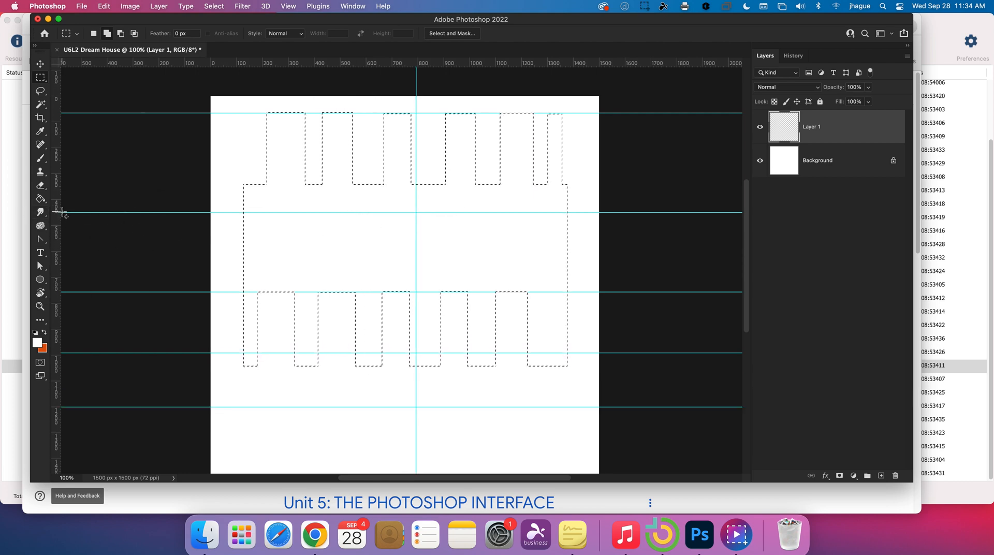
pyautogui.moveTo(59, 211); pyautogui.dragTo(410, 223)
pyautogui.moveTo(62, 228); pyautogui.dragTo(334, 229)
pyautogui.moveTo(58, 225); pyautogui.dragTo(306, 213)
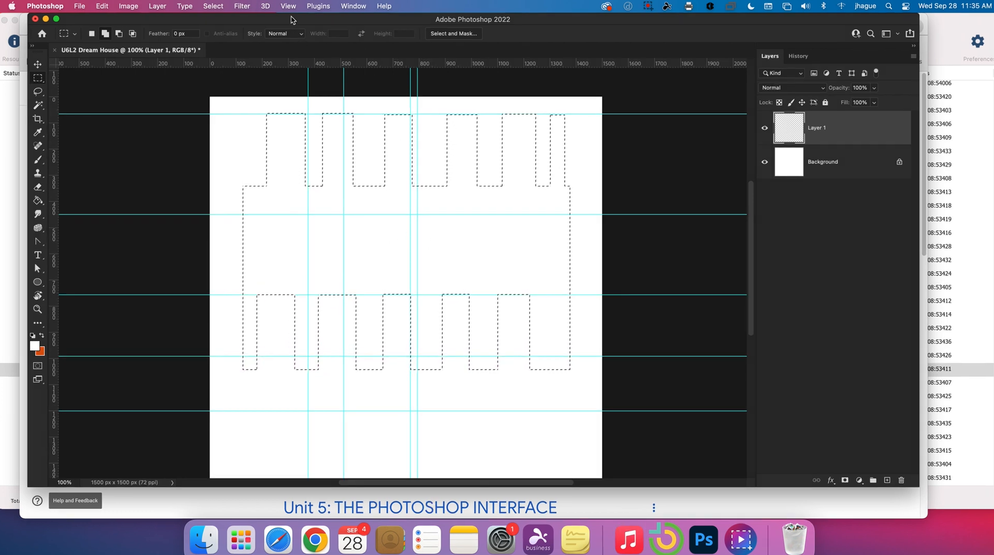
# Step: Clear all guides from the document and make the Rectangular Marquee tool active
pyautogui.click(290, 6)
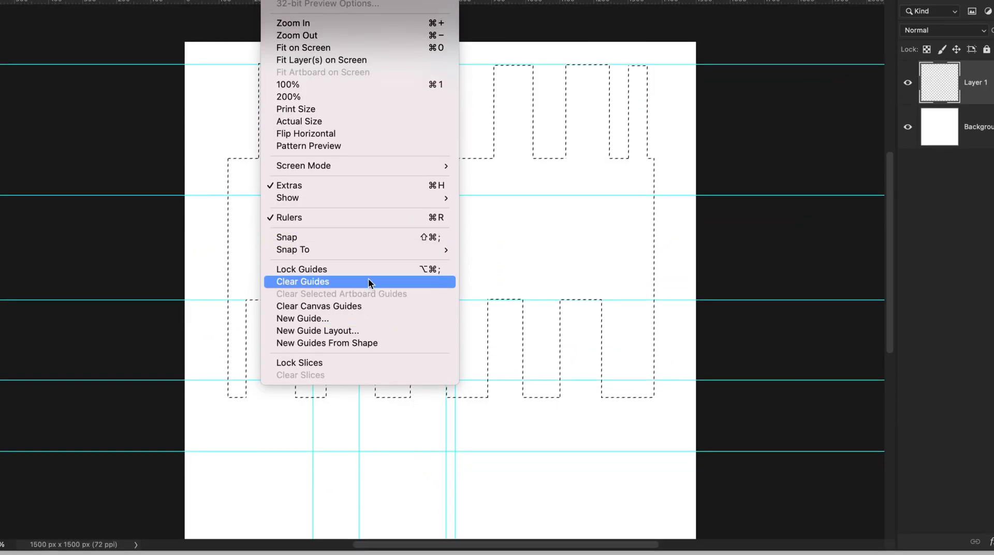
pyautogui.click(368, 282)
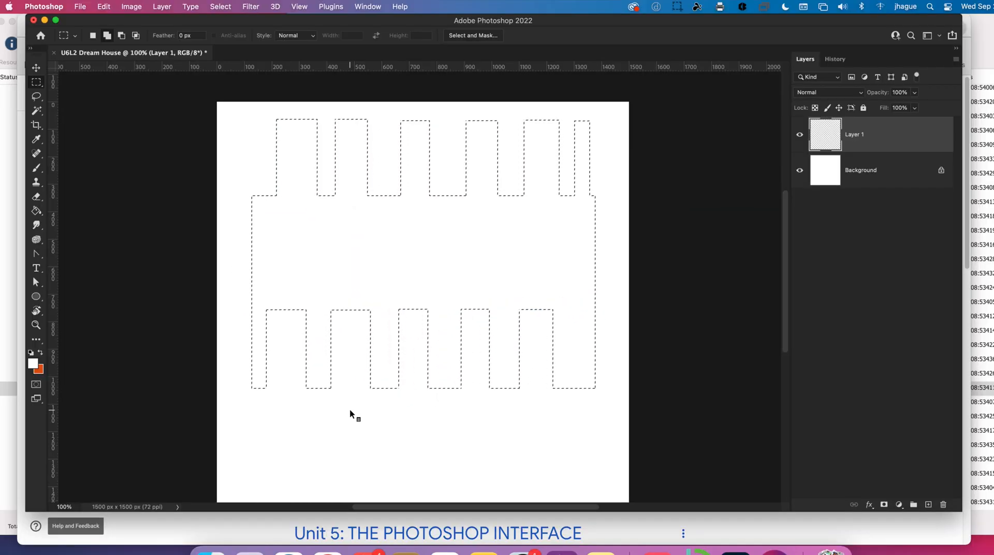
pyautogui.click(304, 9)
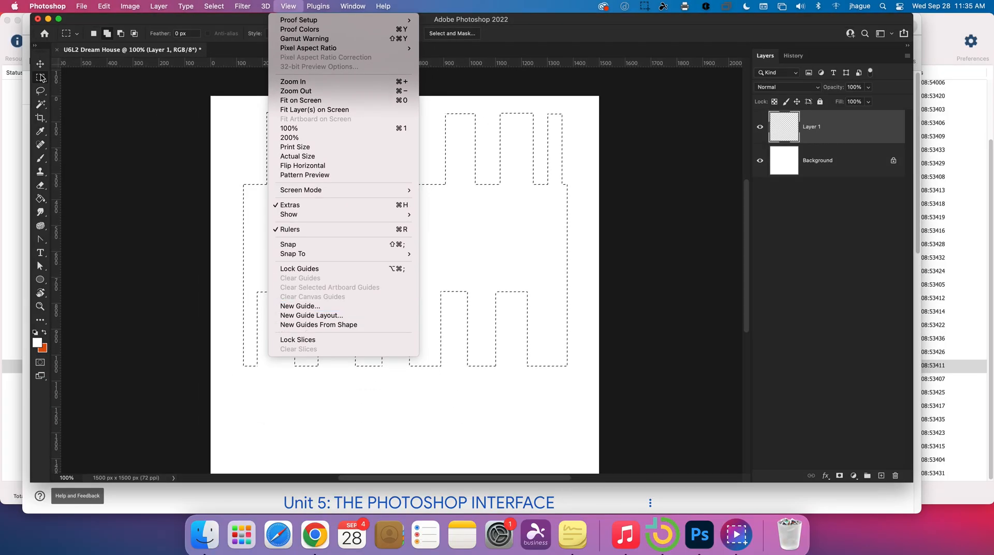
pyautogui.click(41, 78)
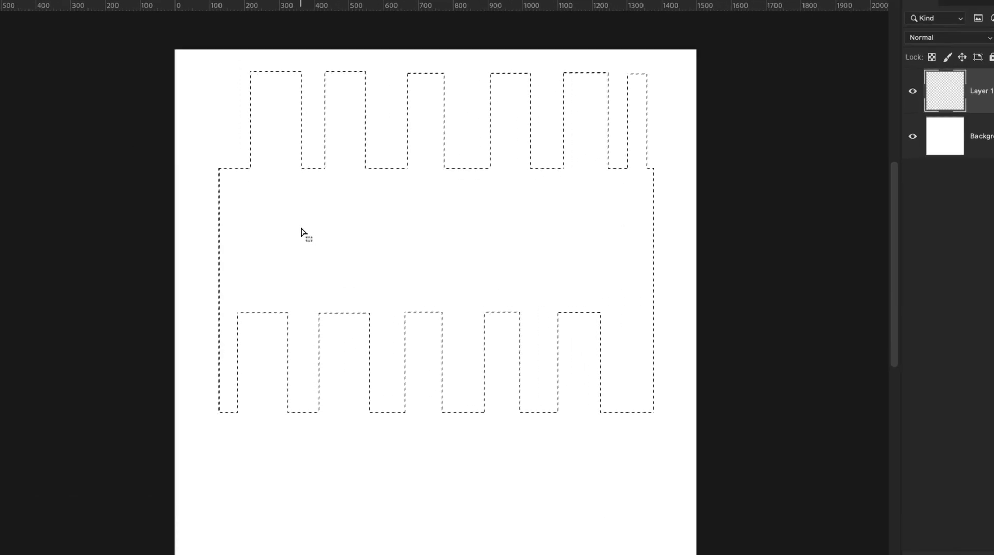
# Step: Apply a 20 px stroke inside the selection, setting the stroke color to a saturated blue, and undo the stroke
pyautogui.rightClick(331, 179)
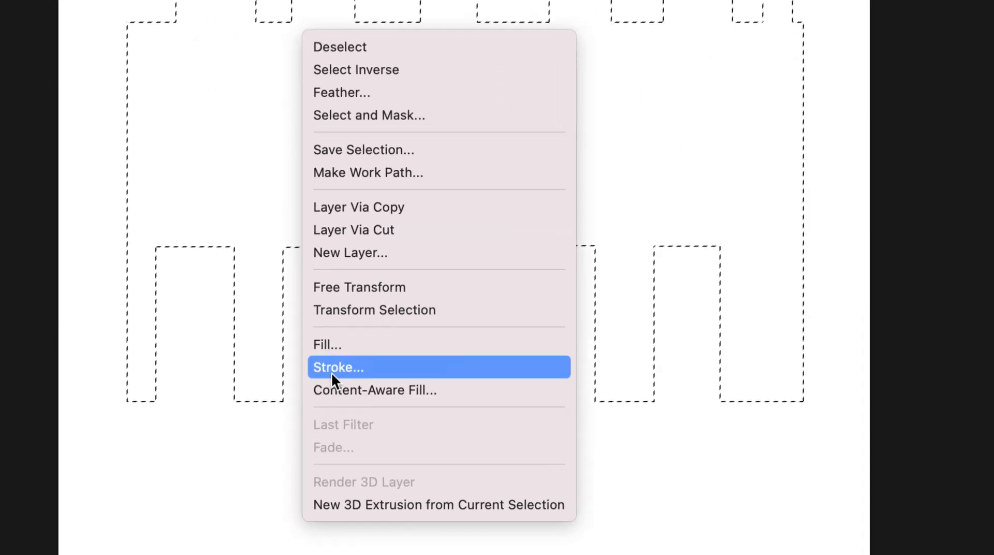
pyautogui.click(358, 368)
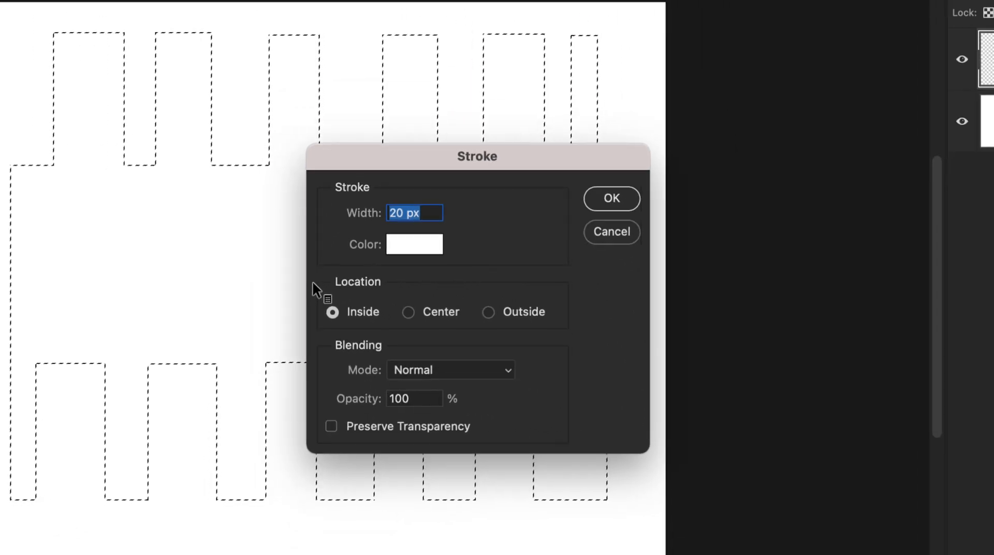
pyautogui.moveTo(403, 154); pyautogui.dragTo(352, 35)
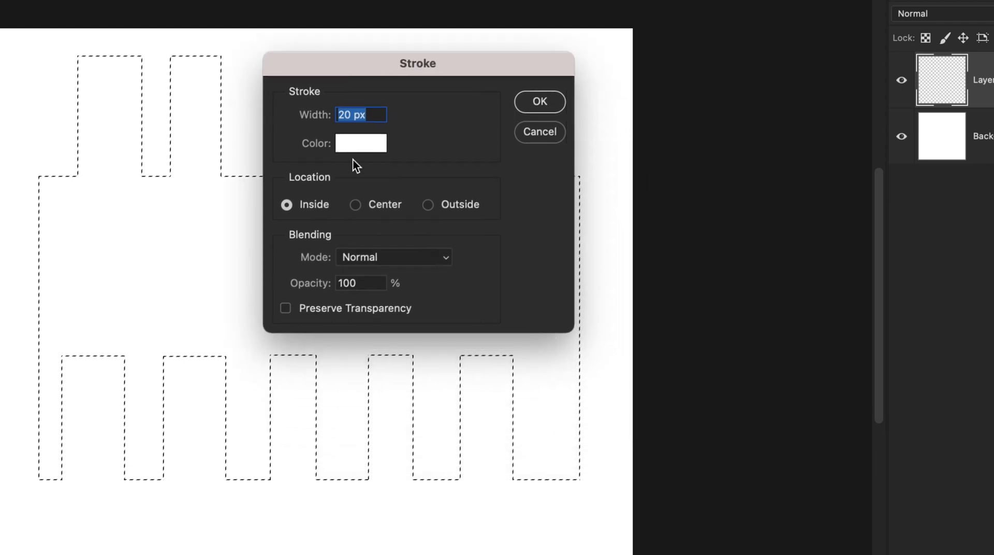
pyautogui.click(353, 145)
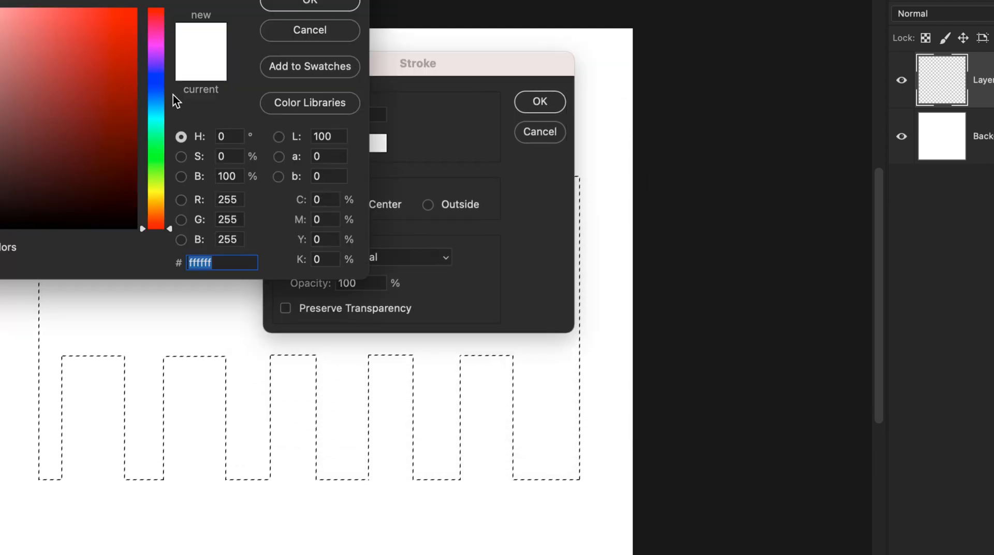
pyautogui.click(146, 72)
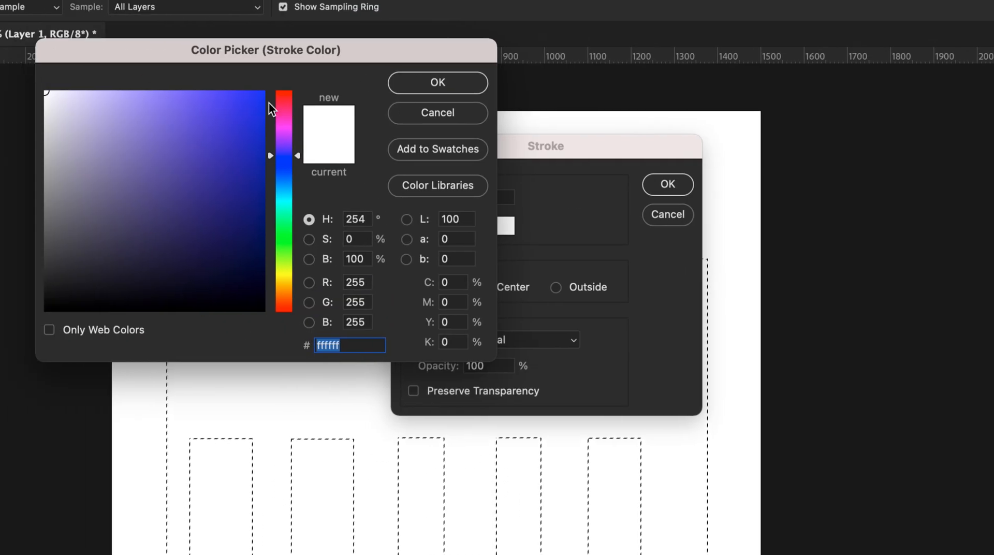
pyautogui.click(259, 102)
pyautogui.click(409, 83)
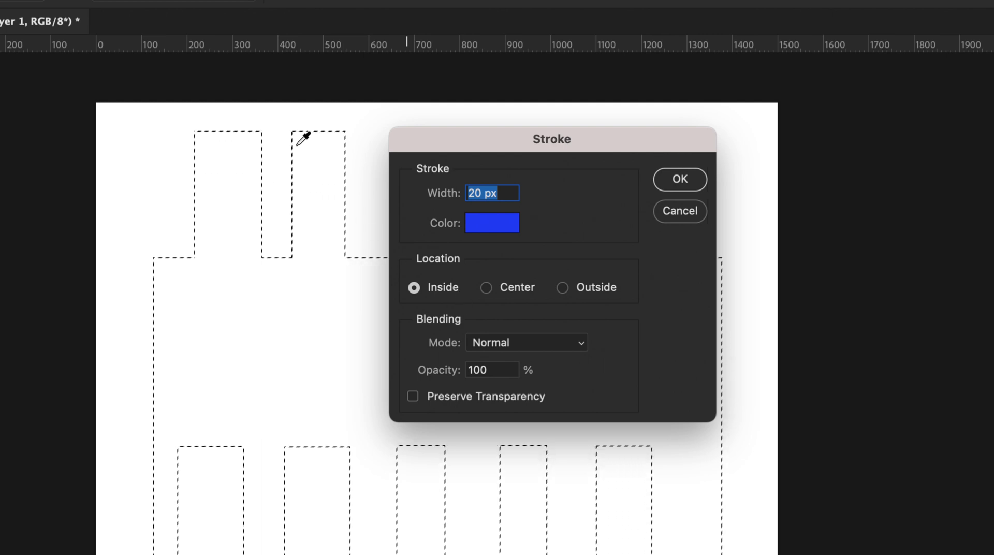
pyautogui.click(680, 181)
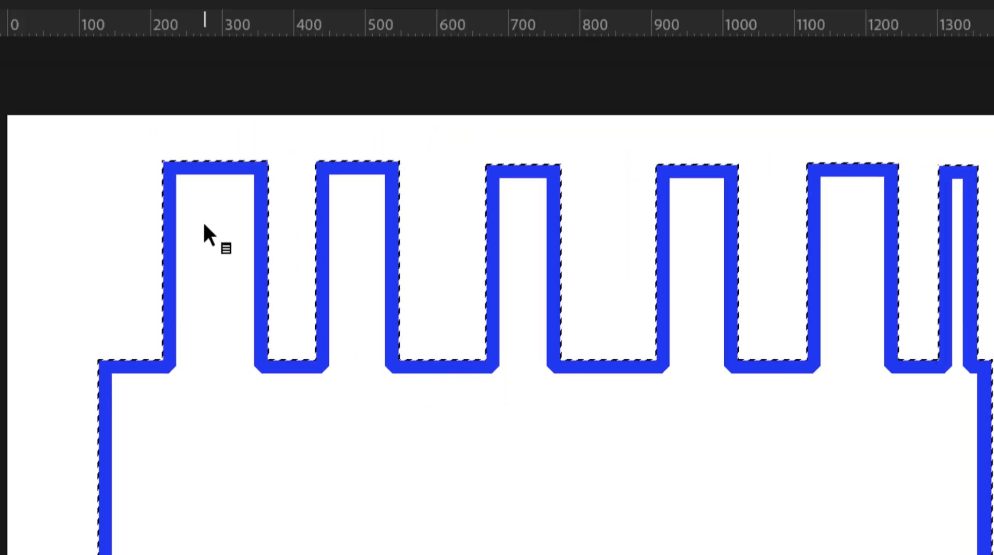
pyautogui.press('super+z')
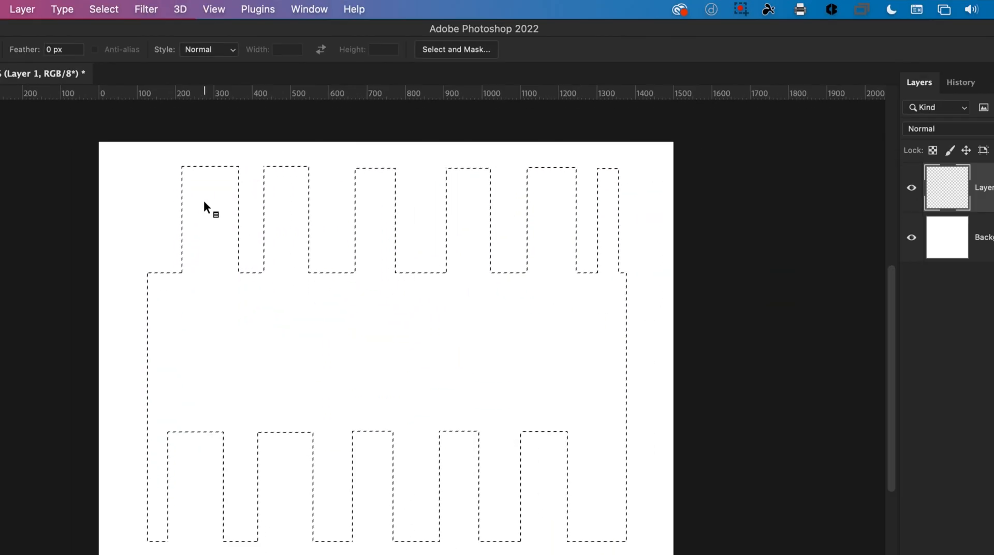
# Step: Try the 20 px blue stroke with its location set to Outside the selection, and undo it
pyautogui.rightClick(210, 202)
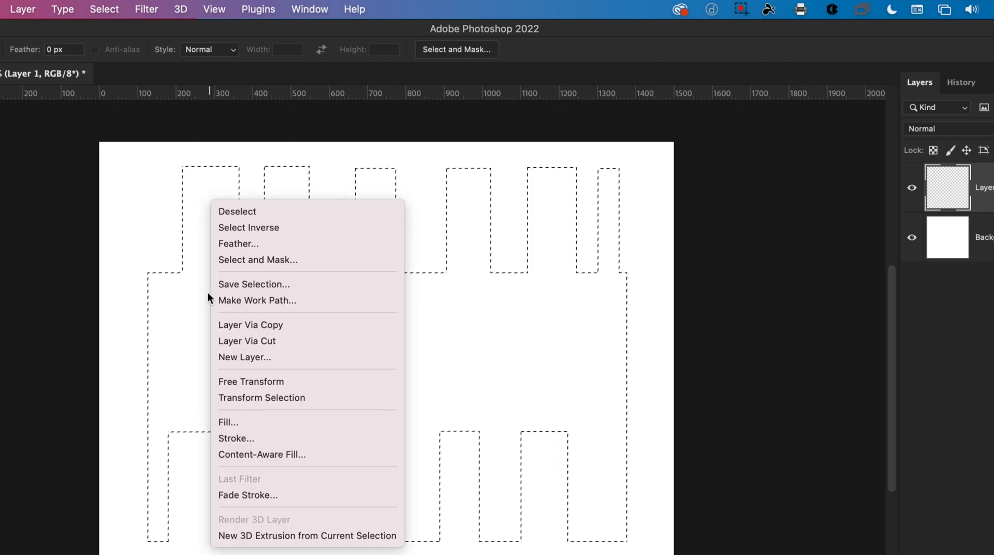
pyautogui.click(247, 438)
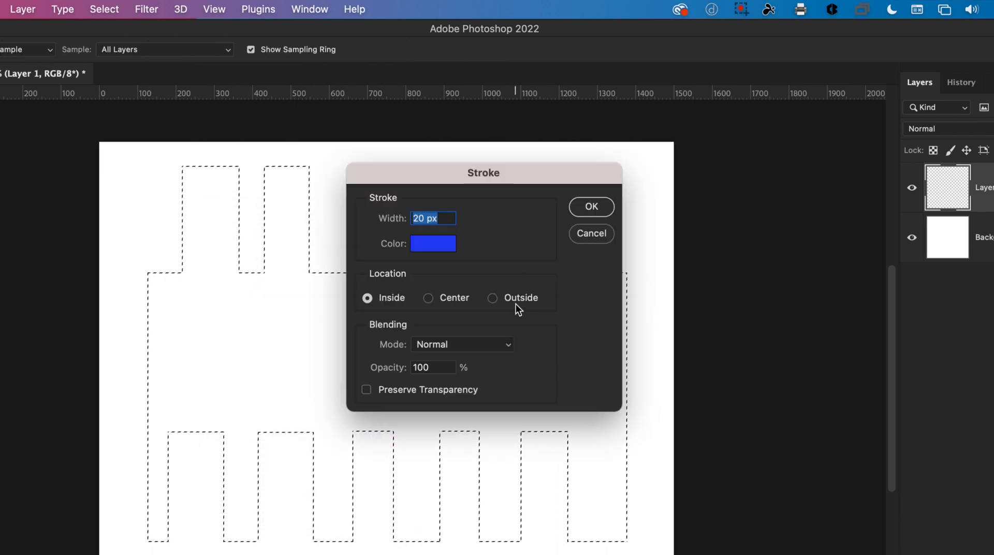
pyautogui.click(490, 300)
pyautogui.click(578, 207)
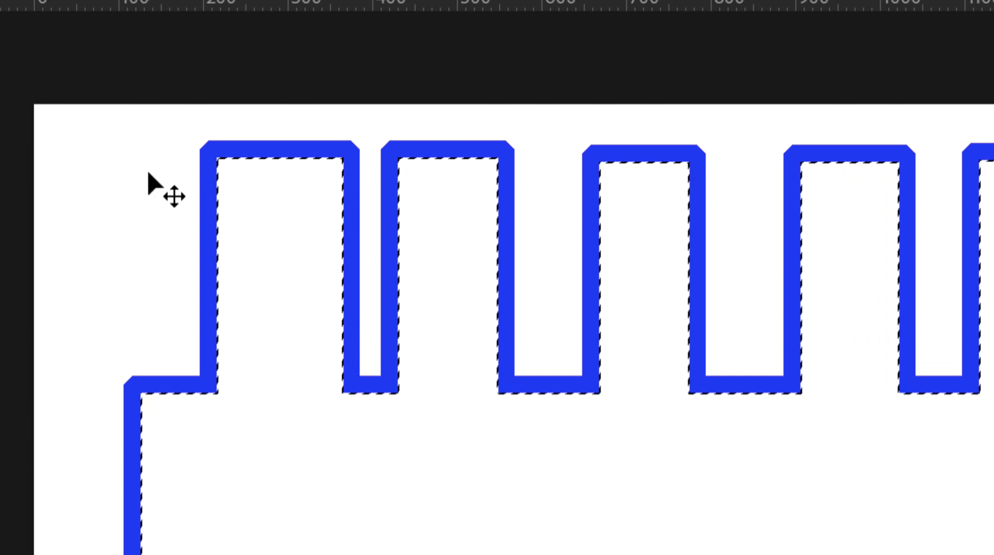
pyautogui.press('super+z')
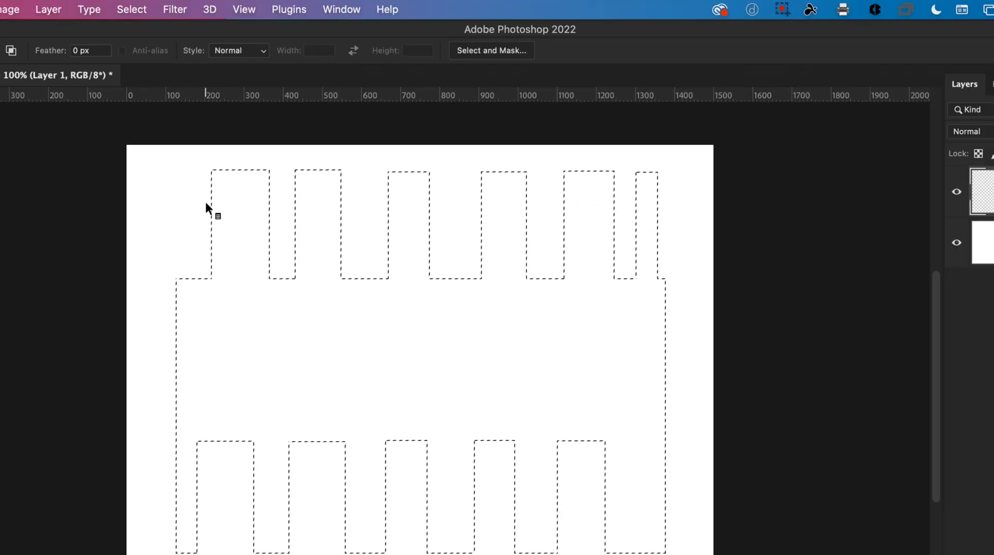
# Step: Stroke the house selection with the 20 px blue line, its location set to Center
pyautogui.rightClick(273, 214)
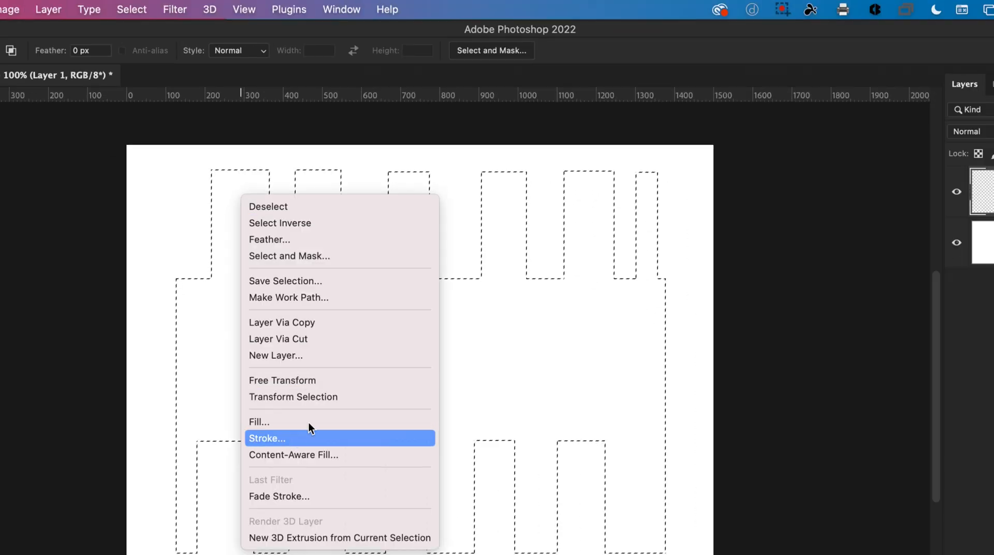
pyautogui.click(310, 438)
pyautogui.click(464, 303)
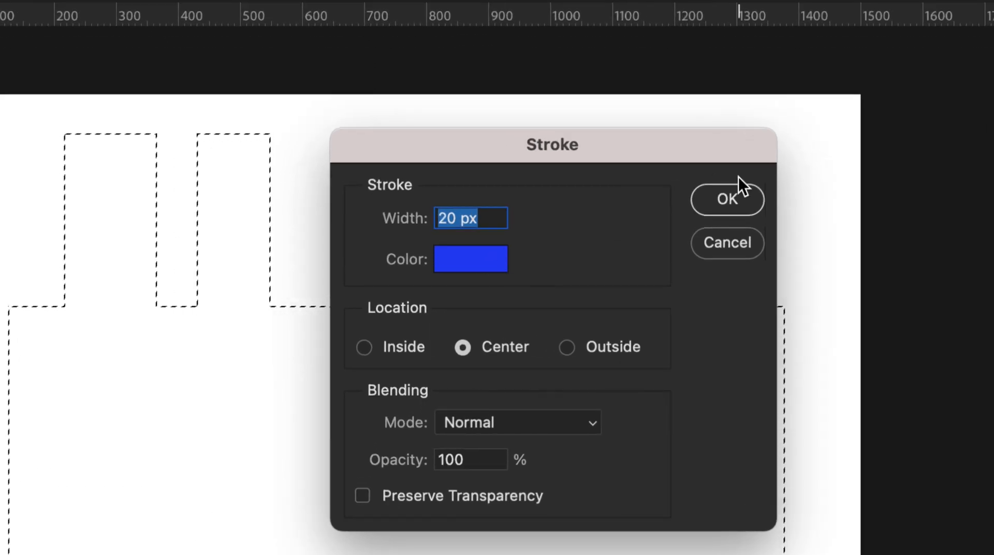
pyautogui.click(730, 200)
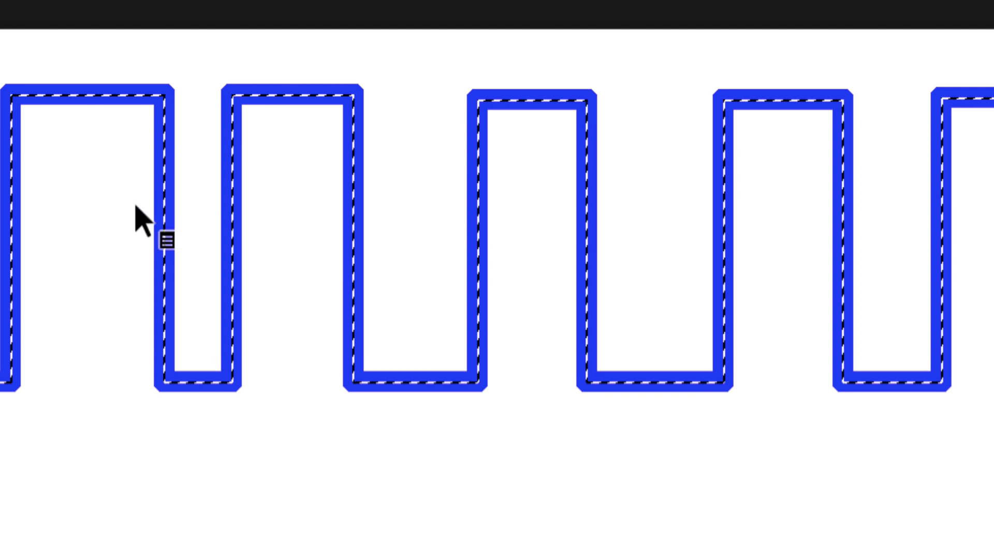
# Step: Dismiss the selection's options and switch to the Paint Bucket tool, showing the other tools in its group
pyautogui.rightClick(96, 152)
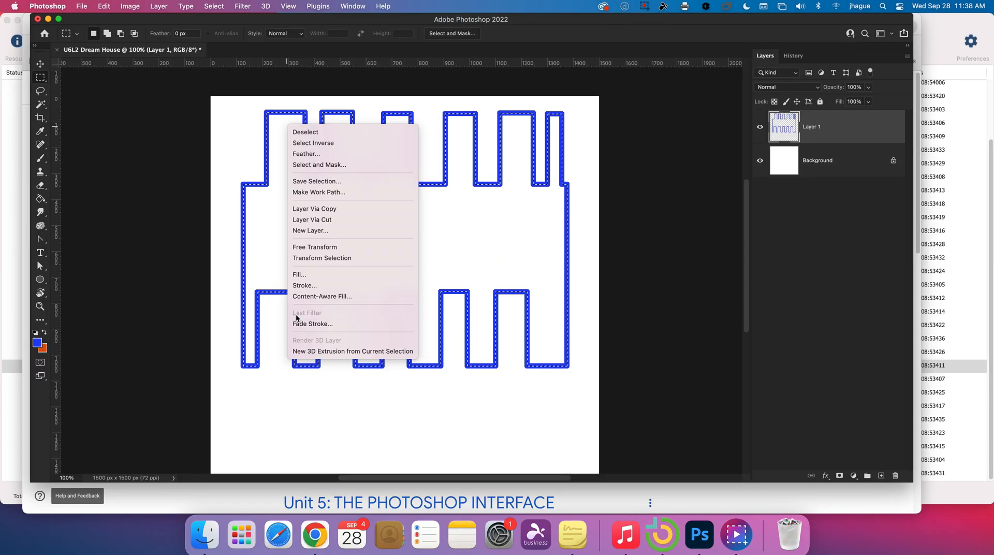
pyautogui.click(287, 62)
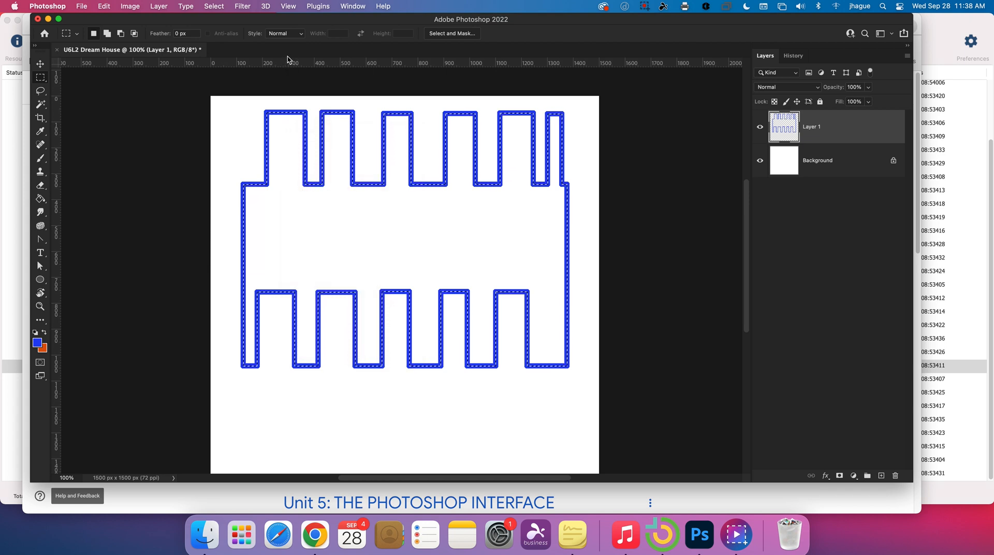
pyautogui.rightClick(275, 220)
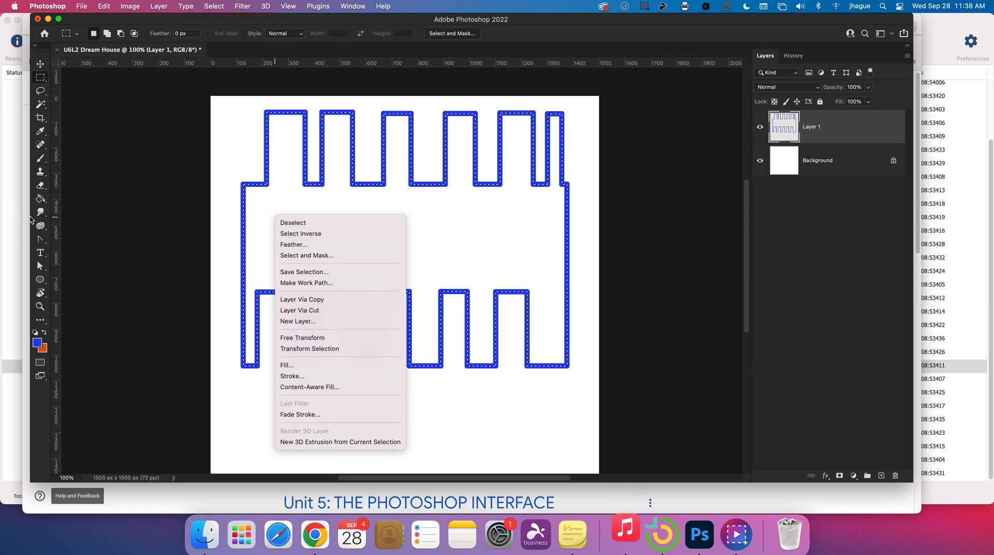
pyautogui.click(41, 199)
pyautogui.click(41, 200)
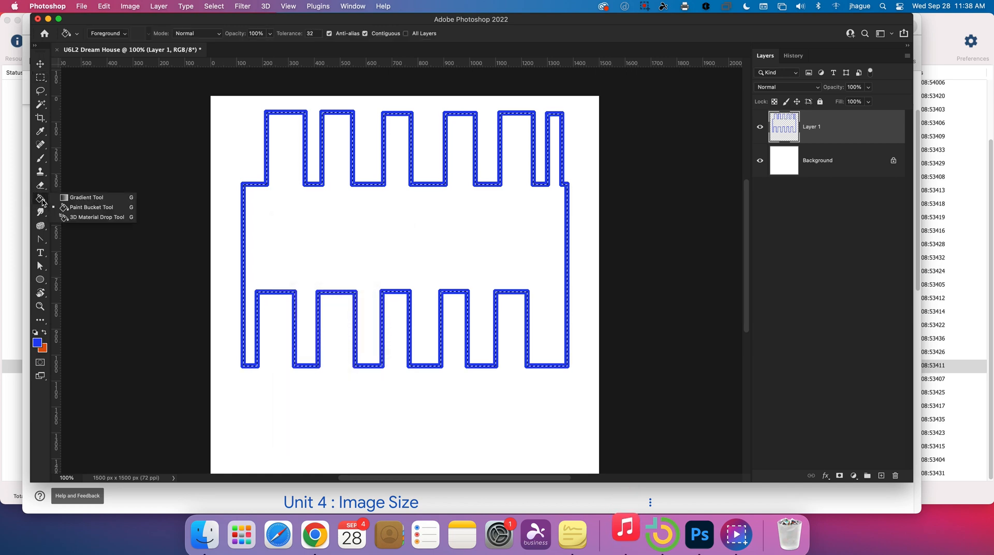
# Step: Fill the house selection with a blue-to-orange linear gradient and add a Bevel & Emboss effect with 95% depth
pyautogui.click(96, 197)
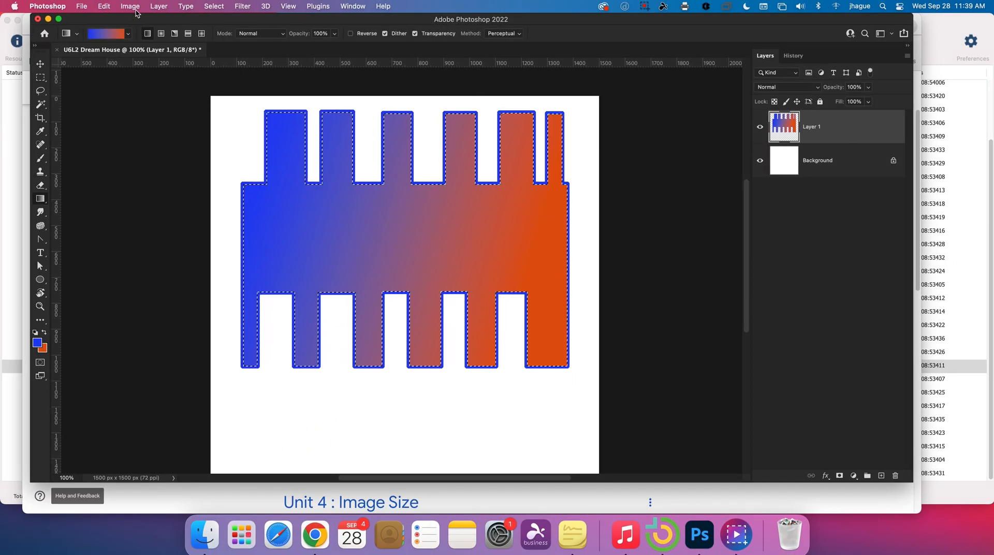
pyautogui.click(130, 6)
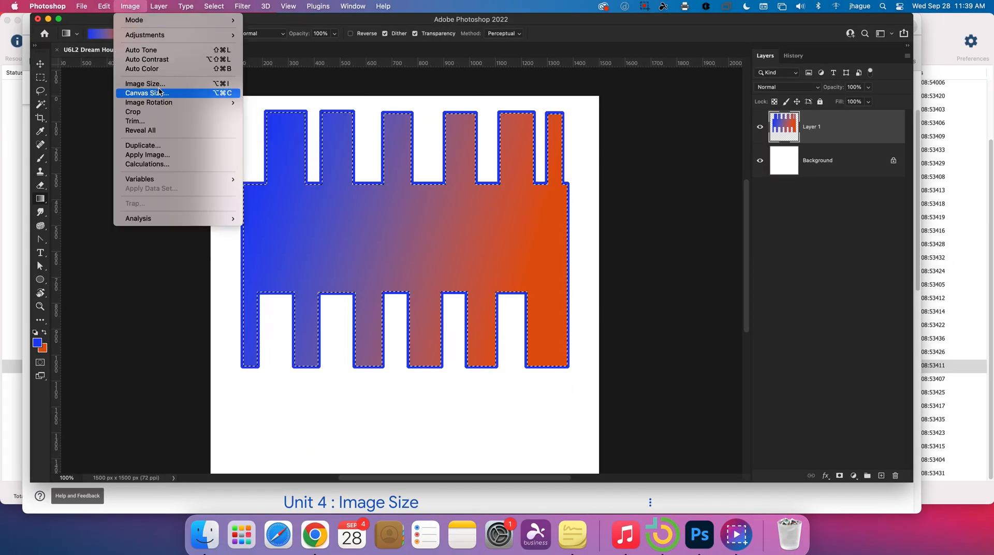
pyautogui.moveTo(167, 8)
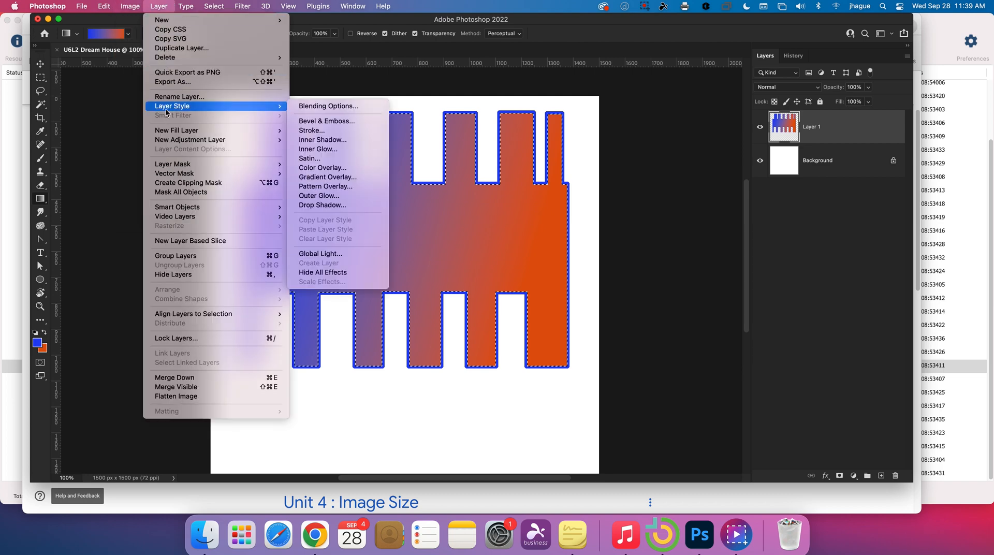
pyautogui.click(317, 122)
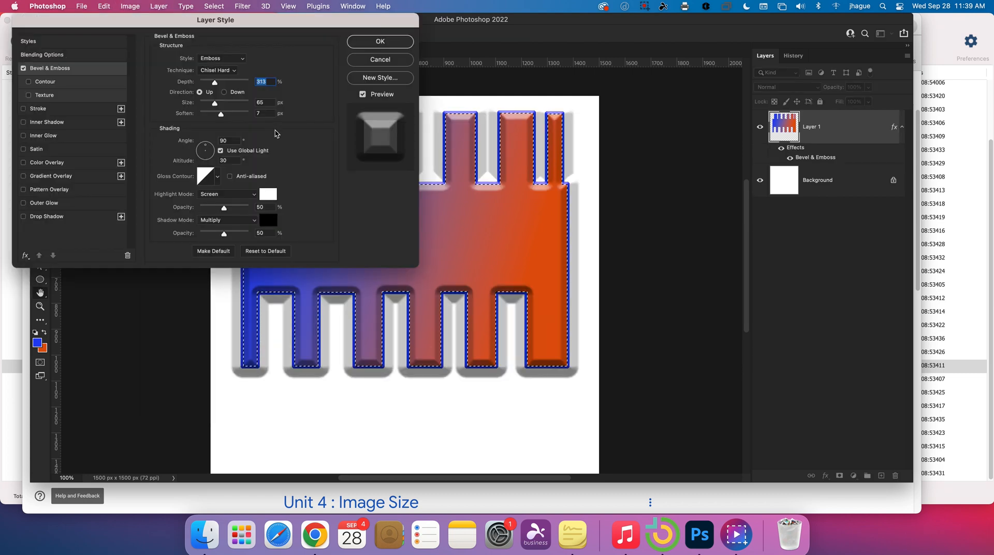
pyautogui.moveTo(865, 192); pyautogui.dragTo(863, 189)
pyautogui.moveTo(765, 251); pyautogui.dragTo(754, 251)
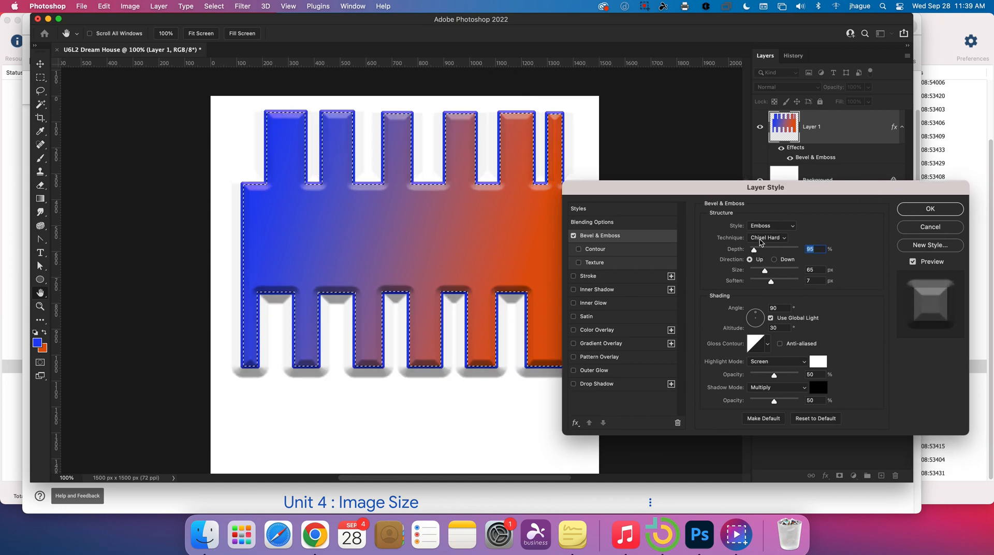
# Step: Set the bevel technique to Smooth, compare the Inner Bevel and Pillow Emboss styles, and apply the effect with the Emboss style
pyautogui.click(769, 238)
pyautogui.click(761, 231)
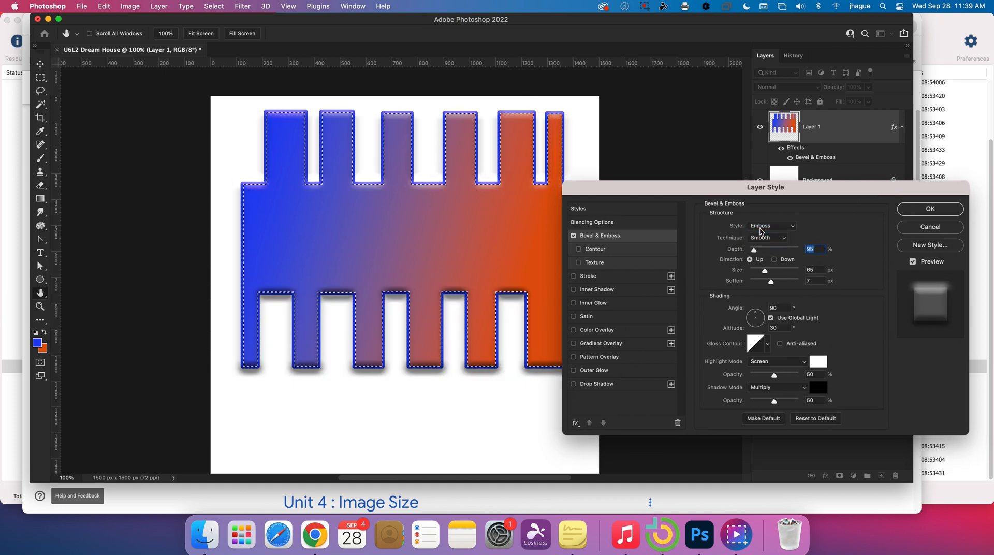
pyautogui.click(763, 226)
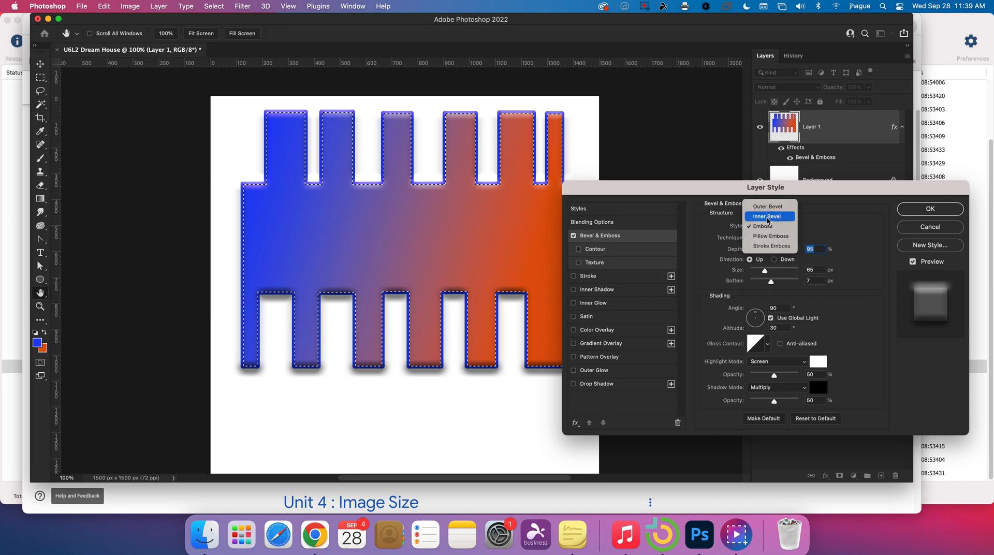
pyautogui.click(769, 217)
pyautogui.click(768, 226)
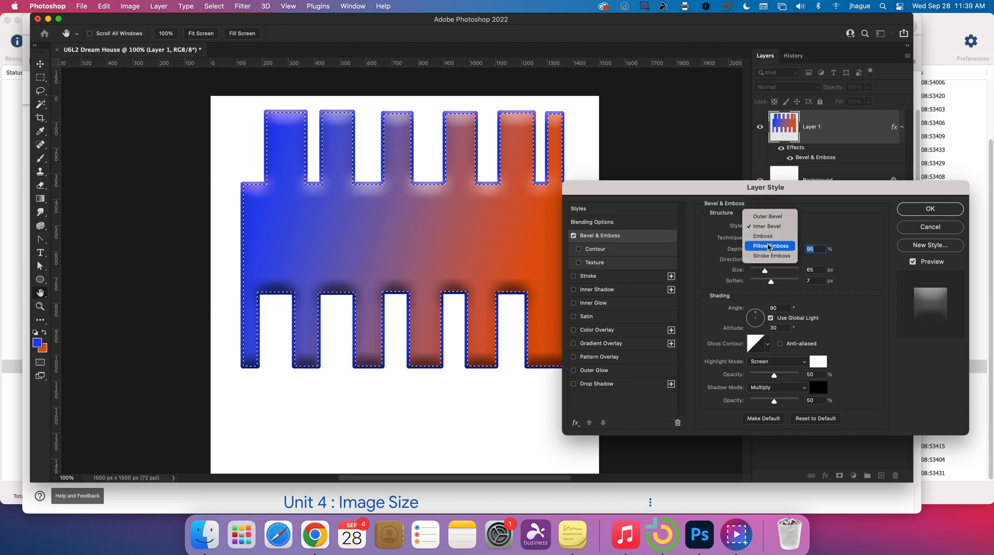
pyautogui.click(770, 246)
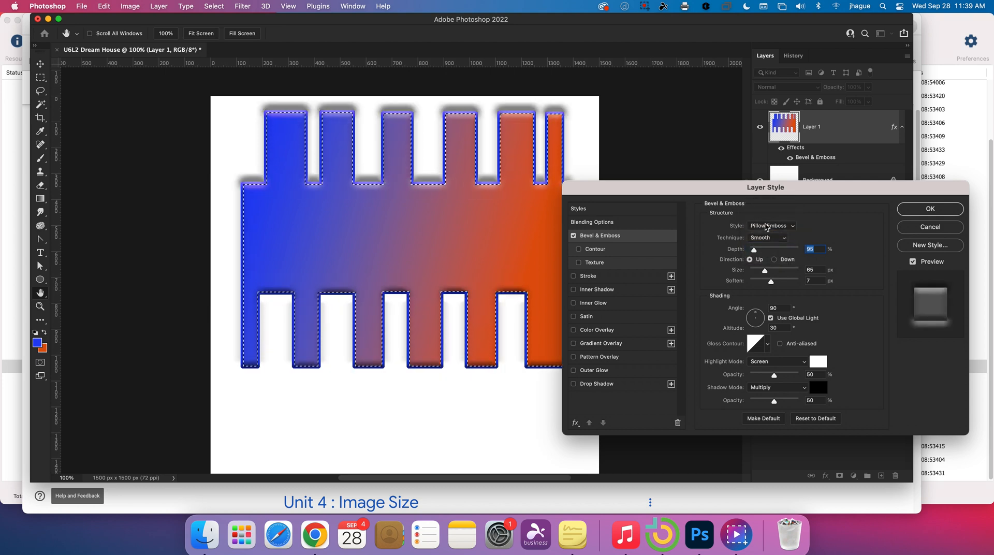
pyautogui.click(767, 227)
pyautogui.click(769, 217)
pyautogui.click(927, 212)
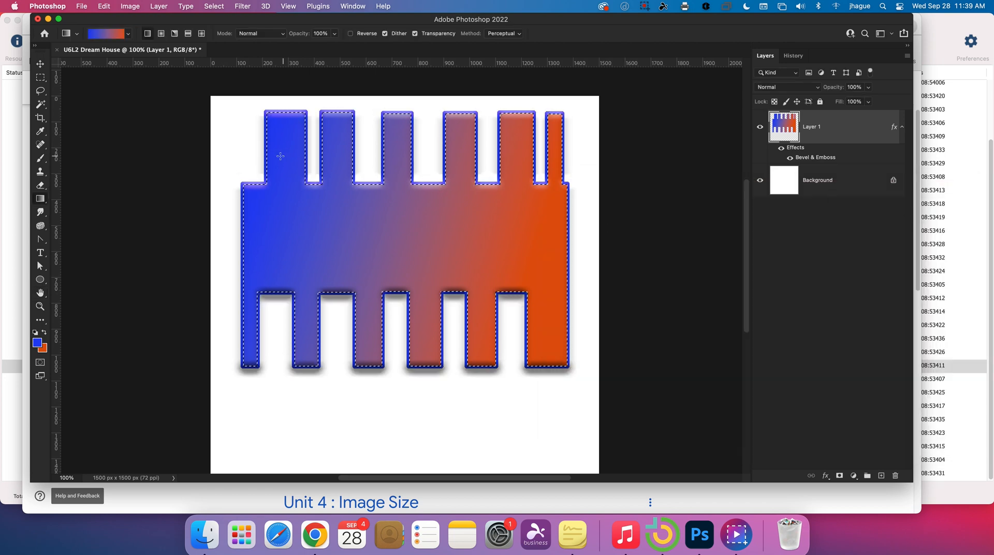
pyautogui.click(159, 6)
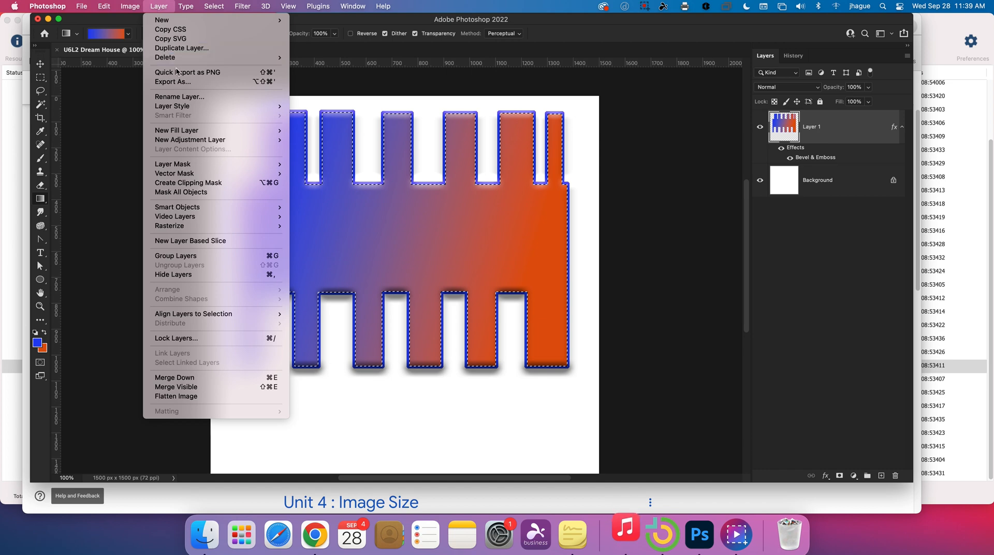
pyautogui.moveTo(186, 106)
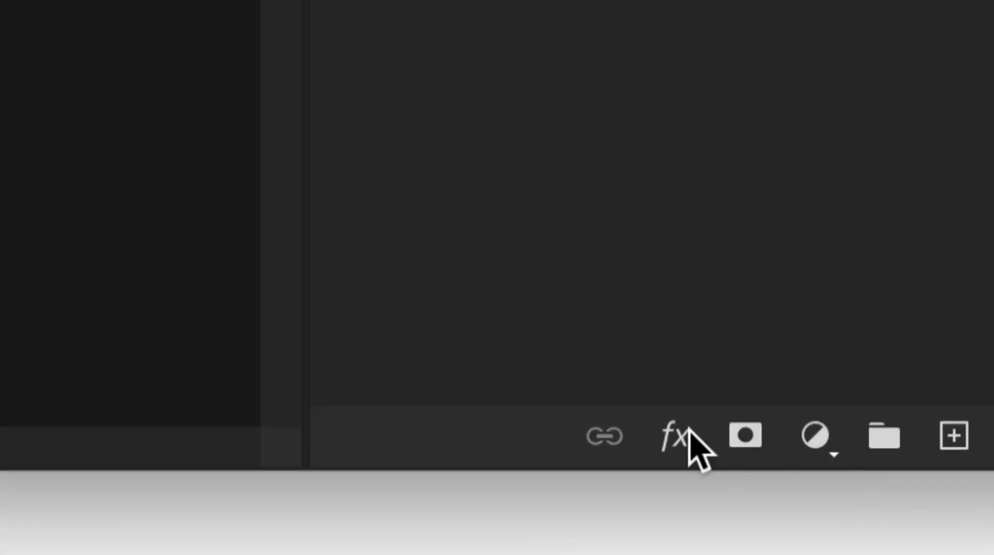
pyautogui.click(678, 439)
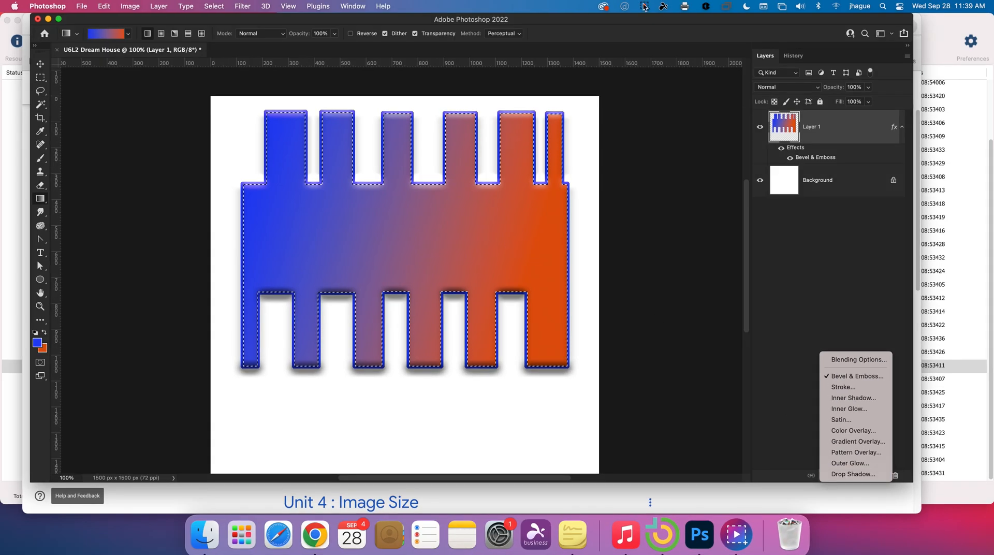
pyautogui.click(526, 10)
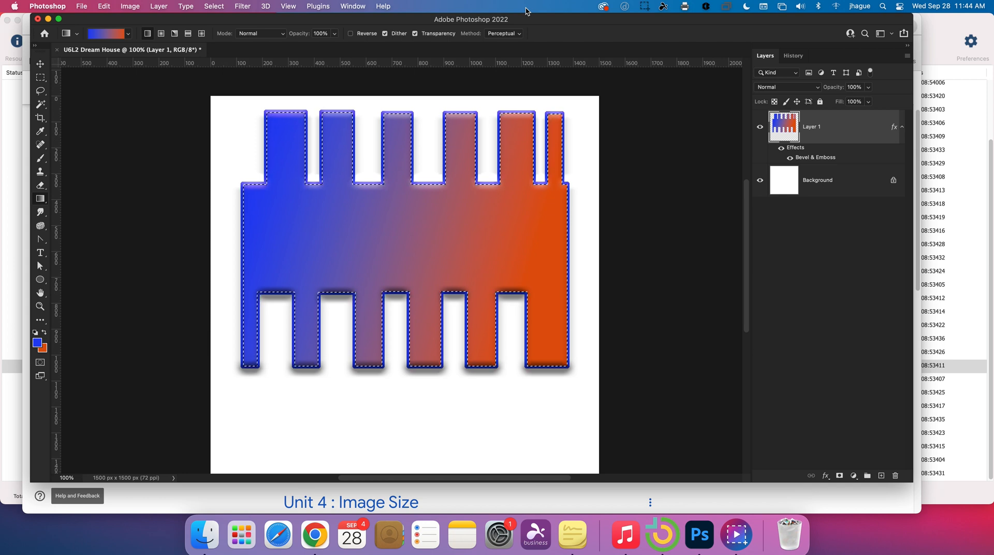
# Step: Create a new layer above the house layer, keeping the default name, mode and opacity
pyautogui.click(154, 6)
pyautogui.moveTo(171, 21)
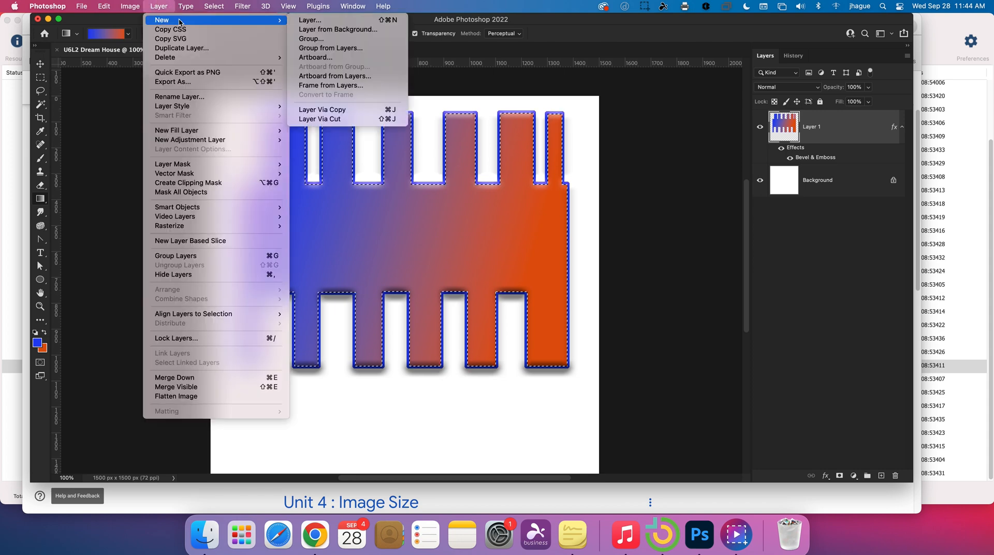
pyautogui.click(314, 24)
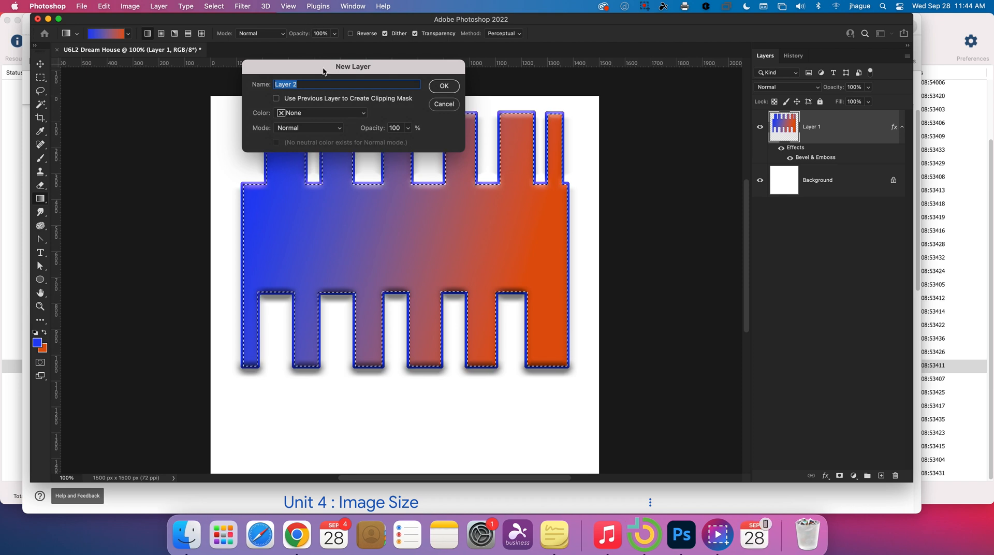
pyautogui.click(444, 86)
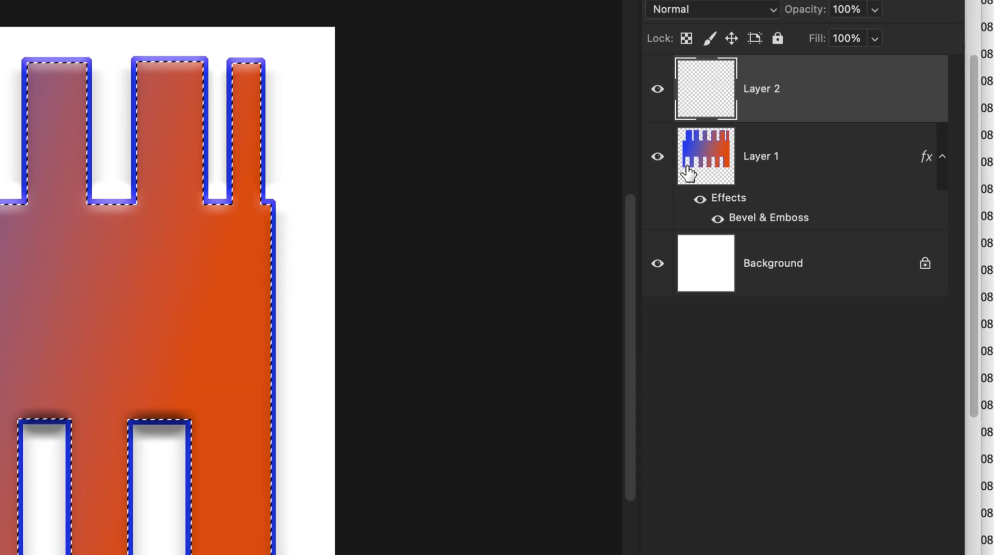
# Step: Hide the gradient-filled house layer, Layer 1, and deselect the house outline
pyautogui.click(657, 159)
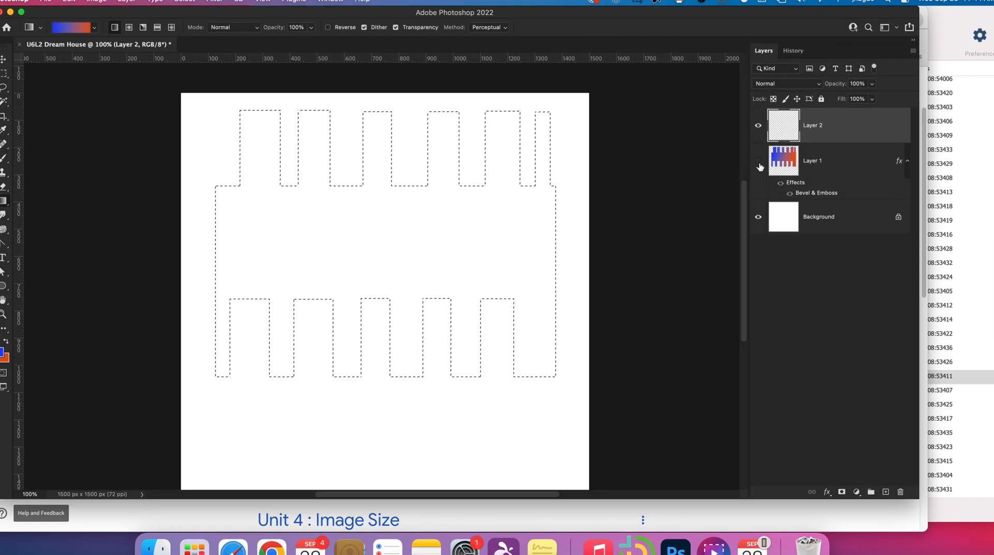
pyautogui.click(760, 160)
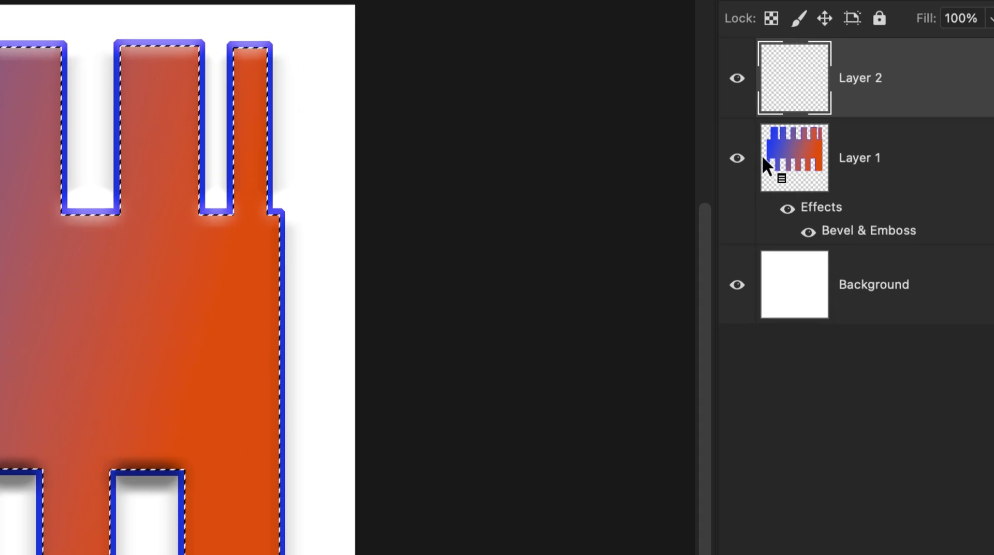
pyautogui.click(736, 162)
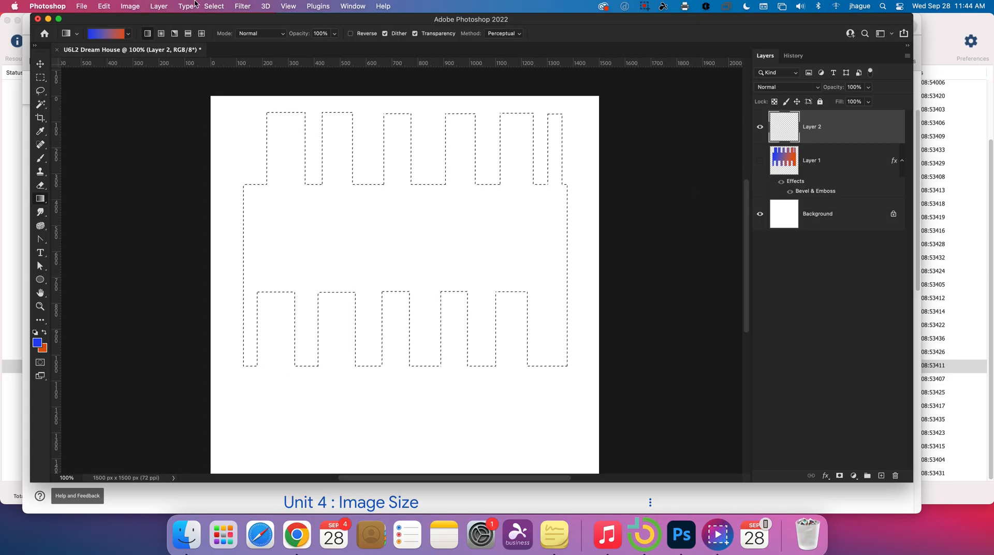
pyautogui.click(214, 6)
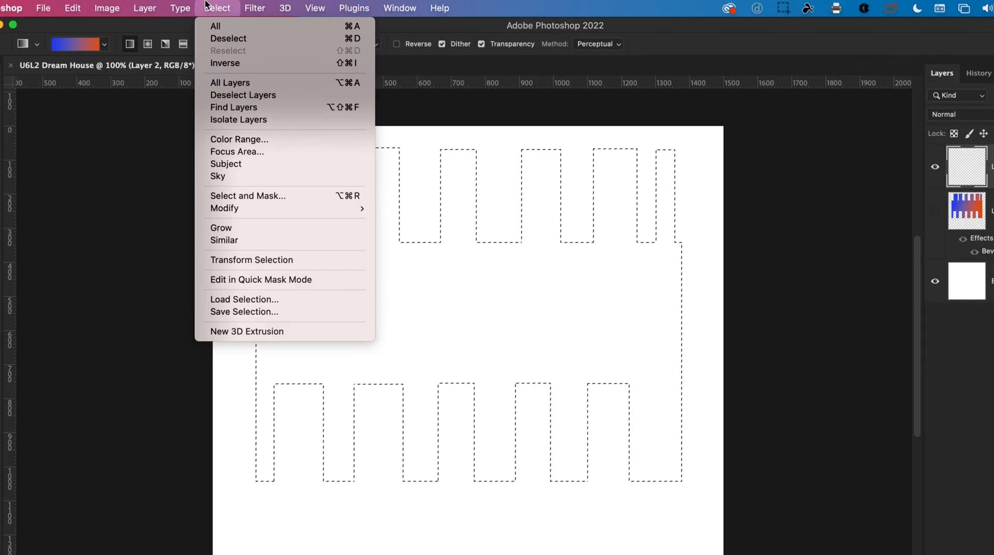
pyautogui.click(228, 39)
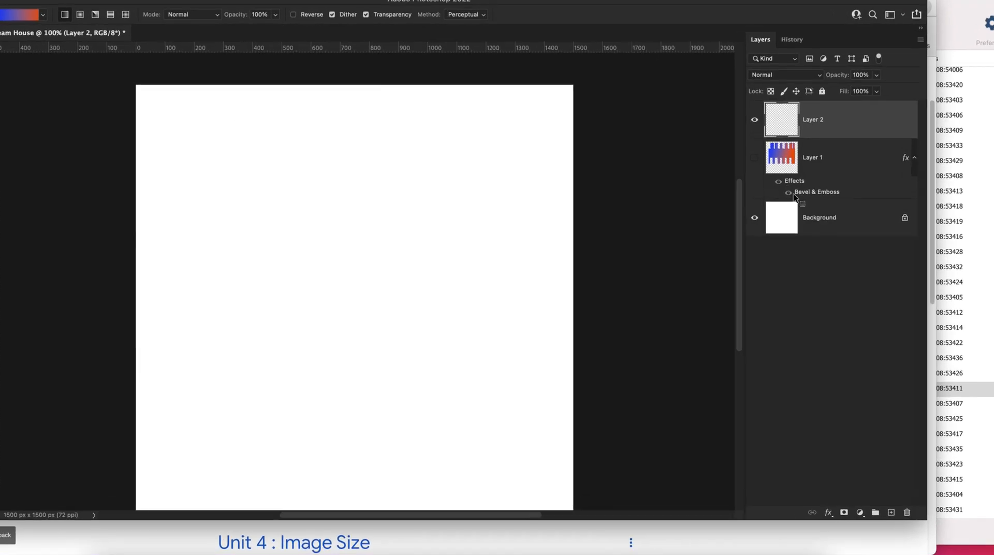
# Step: Rename the hidden house layer Square and the new empty layer Circles
pyautogui.doubleClick(814, 155)
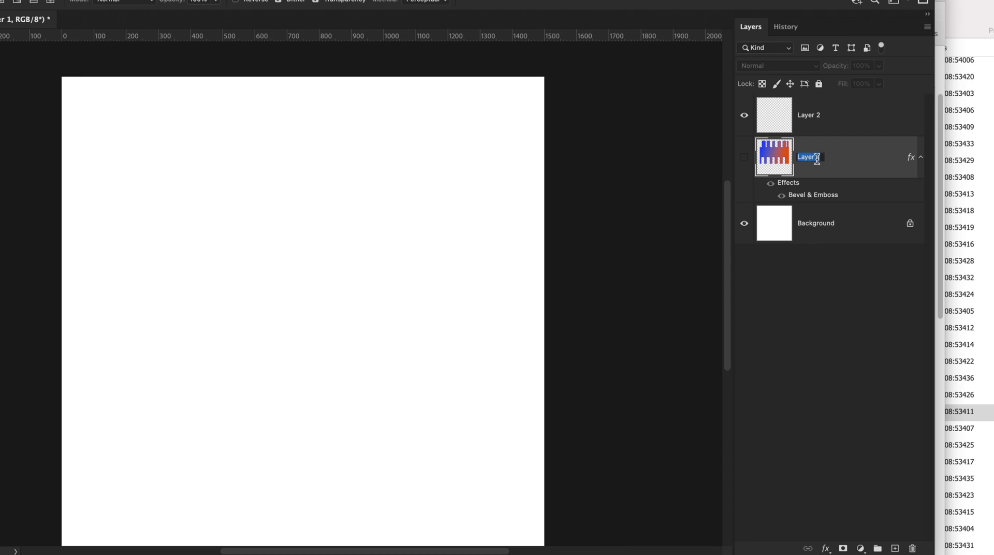
pyautogui.write('Square')
pyautogui.press('Return')
pyautogui.doubleClick(808, 115)
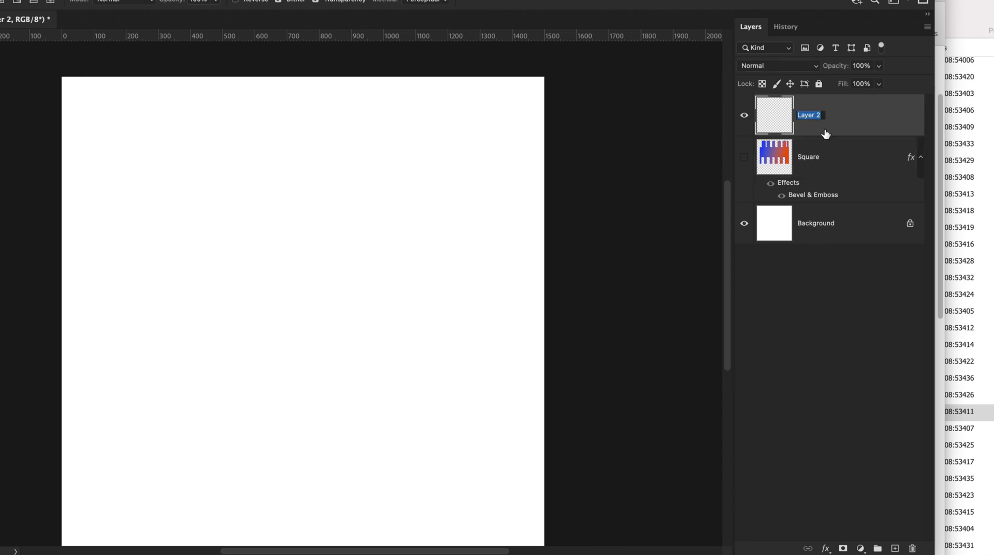
pyautogui.write('Circles')
pyautogui.press('Return')
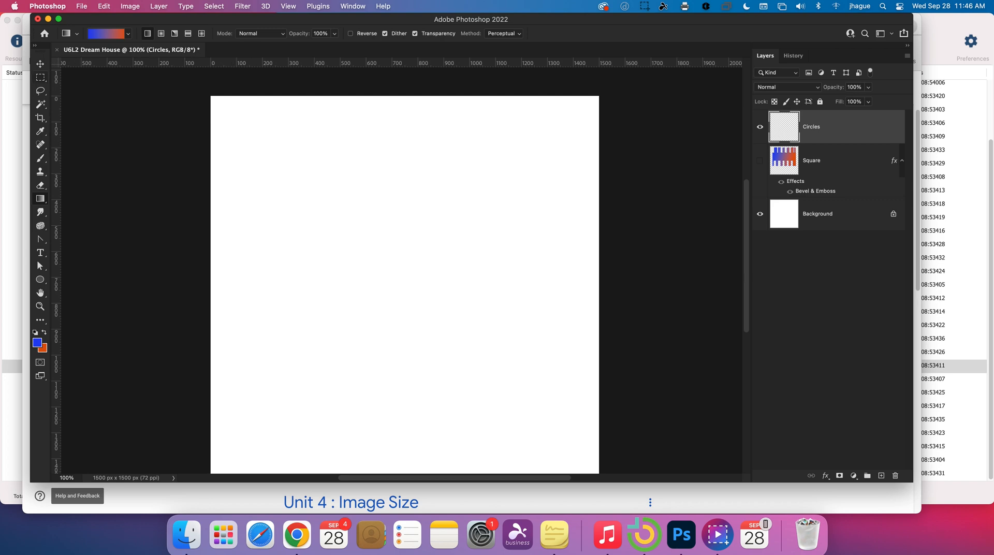
# Step: Using the Elliptical Marquee, try an oval near the canvas's upper edge and replace it with a circular selection about 300 px wide
pyautogui.click(41, 78)
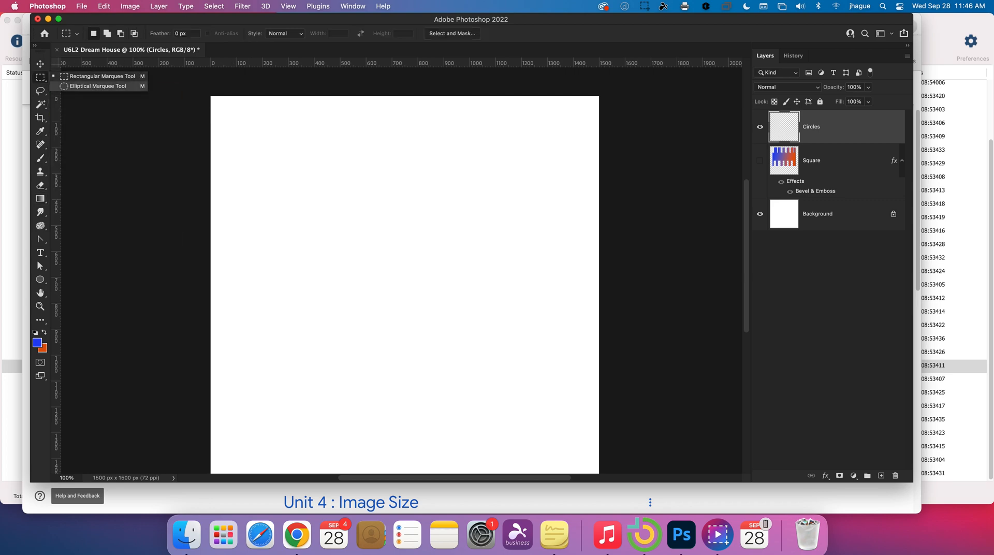
pyautogui.click(98, 86)
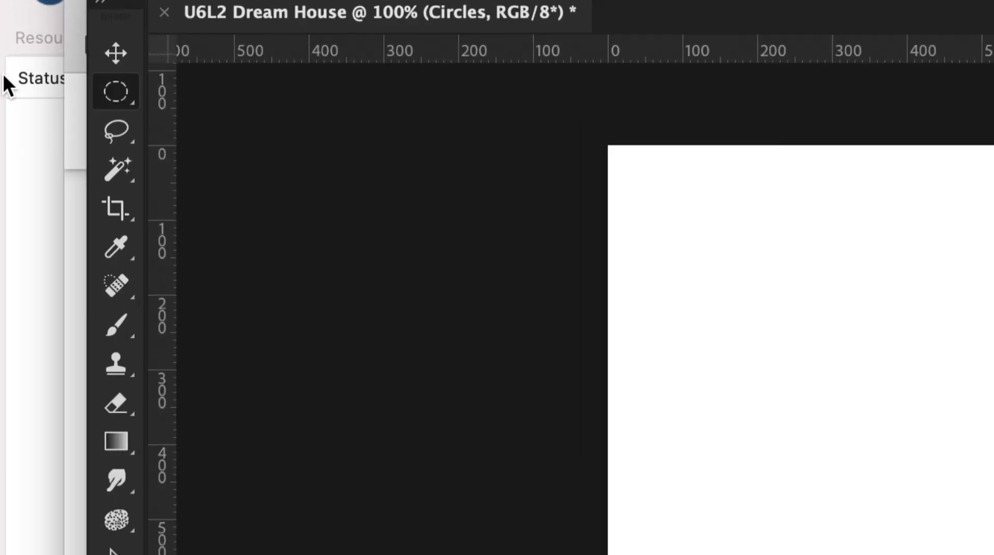
pyautogui.moveTo(79, 83); pyautogui.dragTo(170, 104)
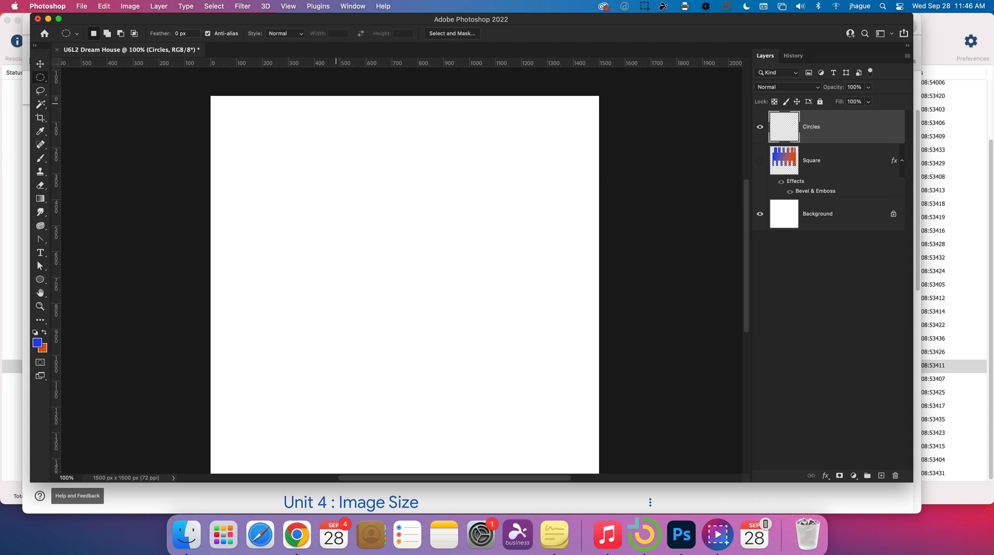
pyautogui.moveTo(336, 103); pyautogui.dragTo(436, 159)
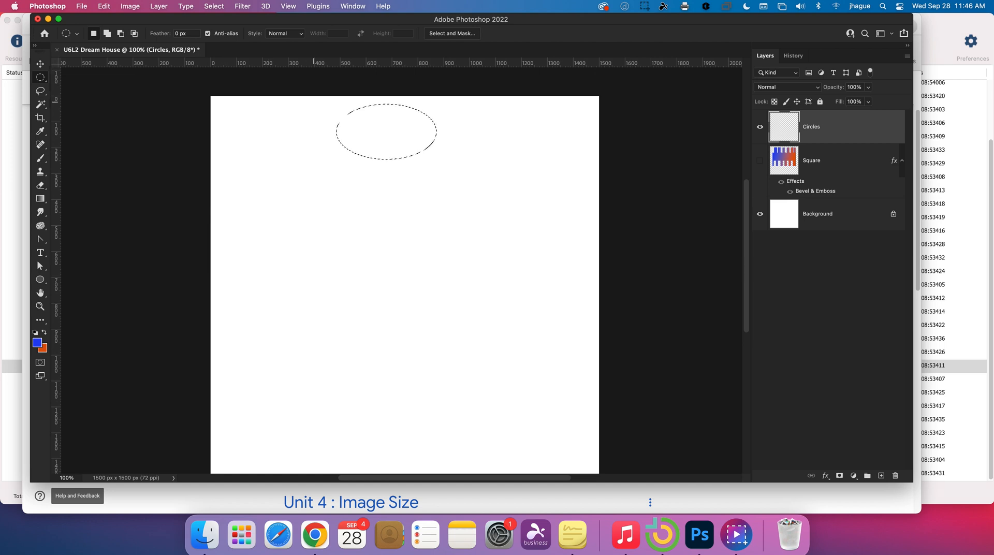
pyautogui.click(314, 102)
pyautogui.moveTo(344, 102); pyautogui.dragTo(428, 176)
pyautogui.moveTo(346, 99); pyautogui.dragTo(458, 164)
pyautogui.moveTo(379, 137); pyautogui.dragTo(383, 136)
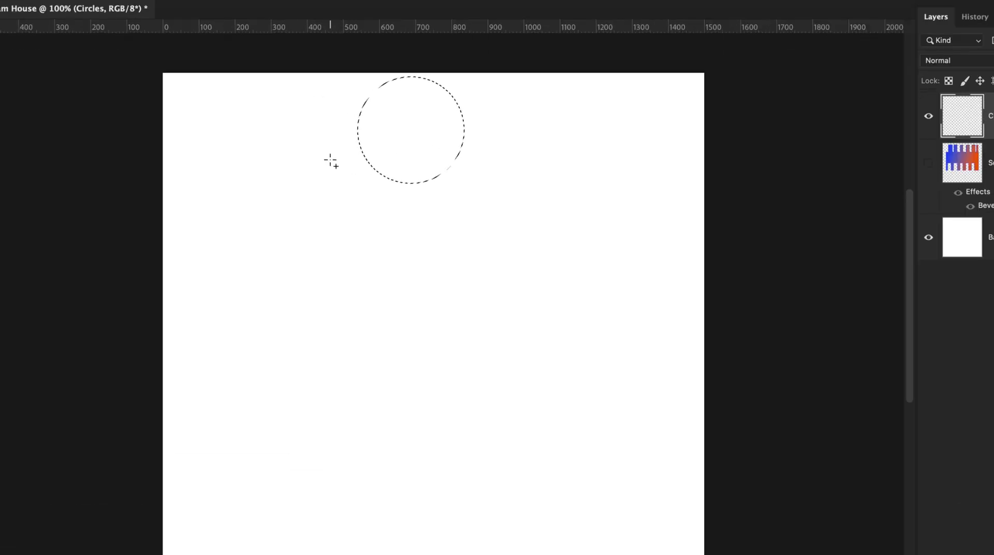
# Step: Add a circle about 640 px wide and an oval about 930 px wide to the selection, stacked and overlapping below the small circle
pyautogui.moveTo(311, 161); pyautogui.dragTo(540, 397)
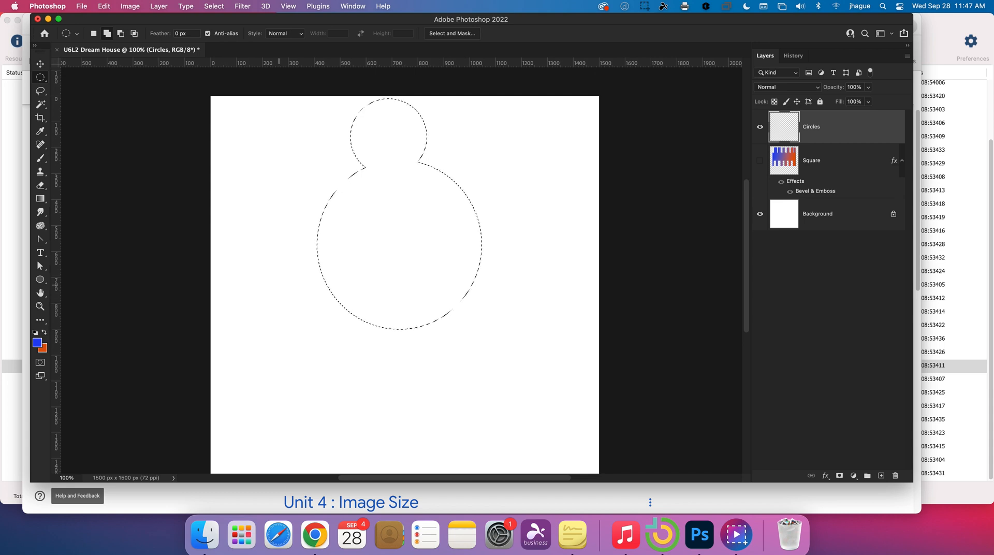
pyautogui.moveTo(290, 308); pyautogui.dragTo(527, 445)
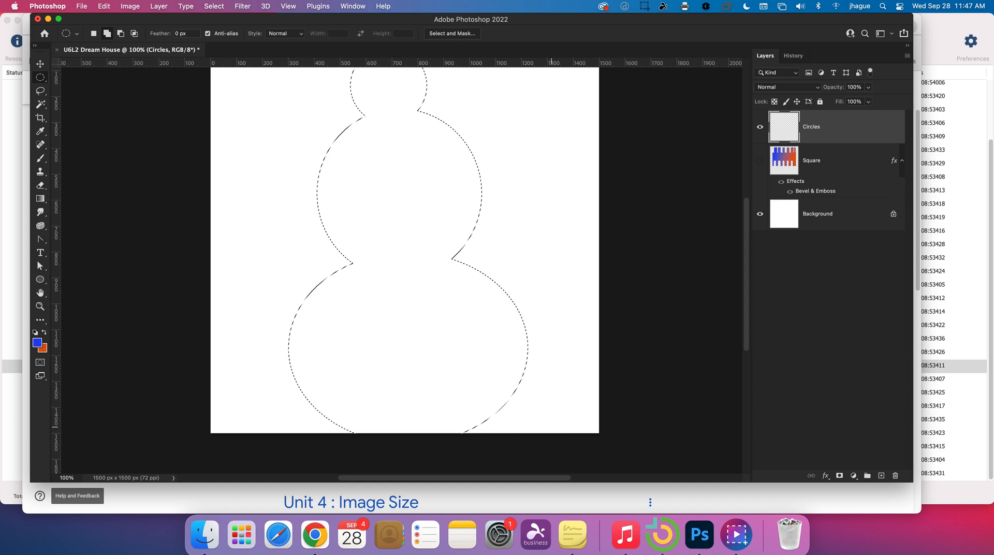
pyautogui.scroll(1, 552, 428)
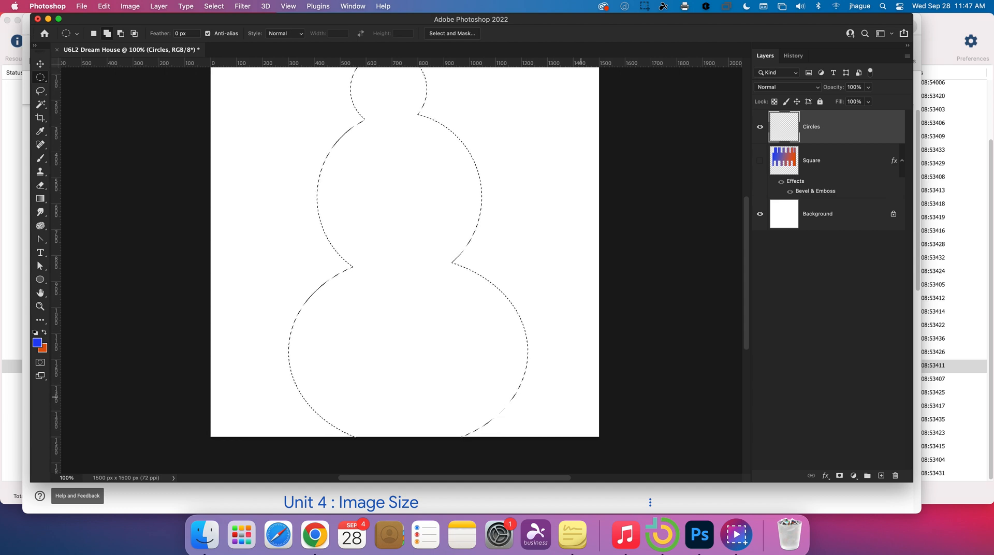
pyautogui.scroll(3, 405, 270)
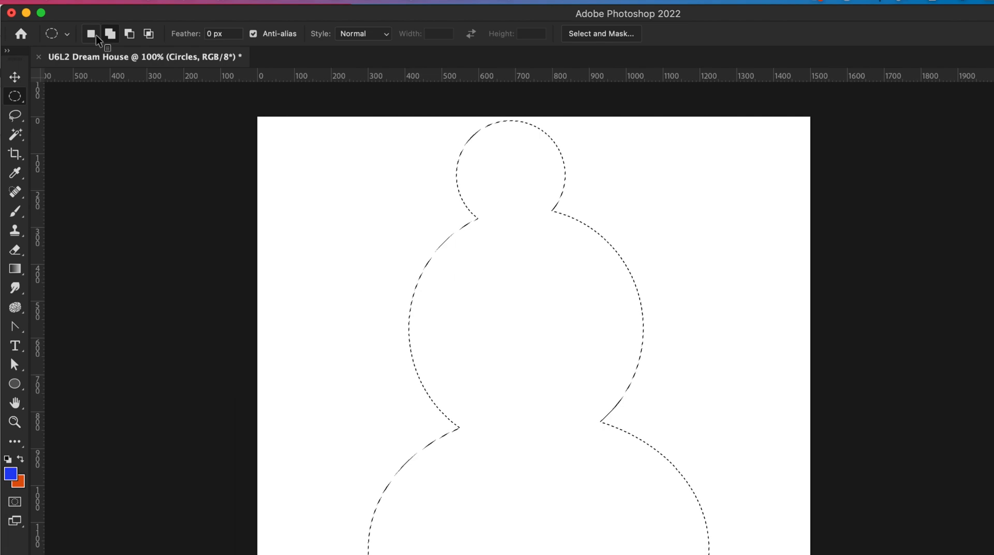
# Step: Subtract ovals from the stacked selection: two eyes in the small circle, three buttons in the middle circle, and one side bite from each lower circle
pyautogui.click(129, 34)
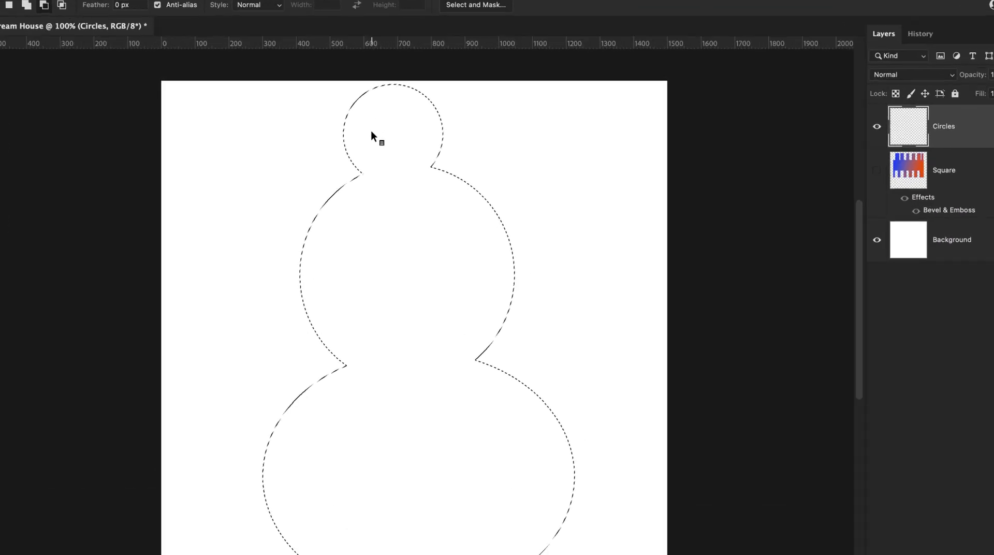
pyautogui.moveTo(375, 108); pyautogui.dragTo(412, 130)
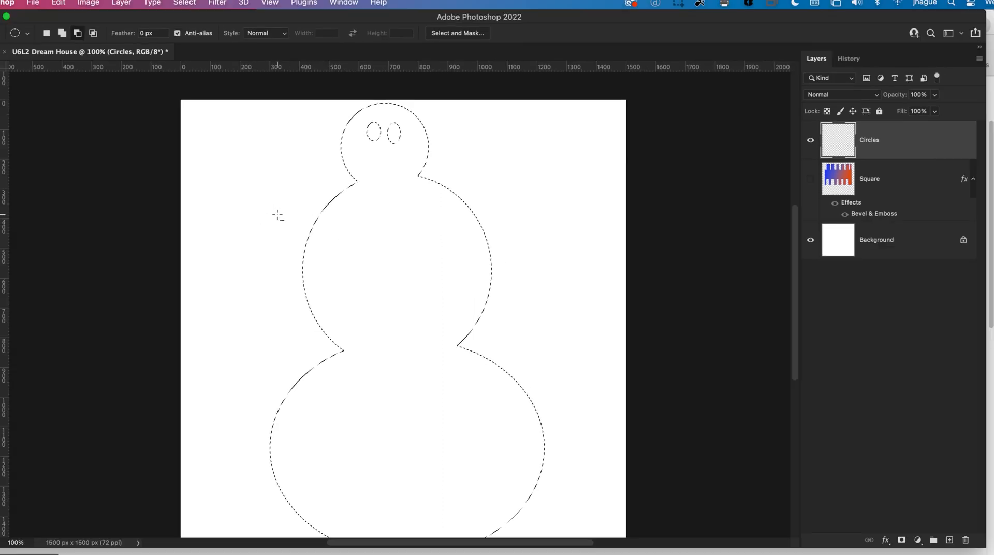
pyautogui.moveTo(277, 215); pyautogui.dragTo(350, 283)
pyautogui.moveTo(548, 384); pyautogui.dragTo(485, 479)
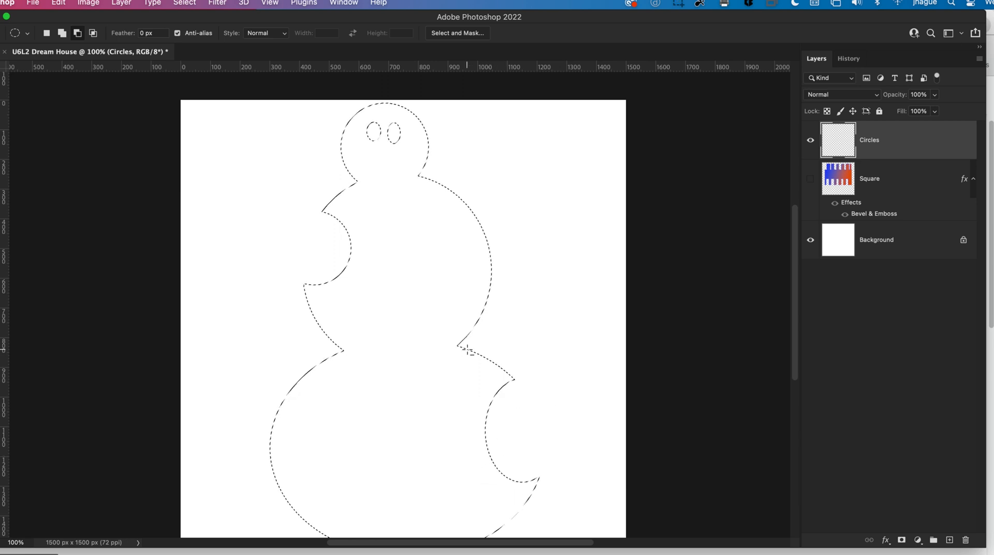
pyautogui.moveTo(391, 220); pyautogui.dragTo(420, 325)
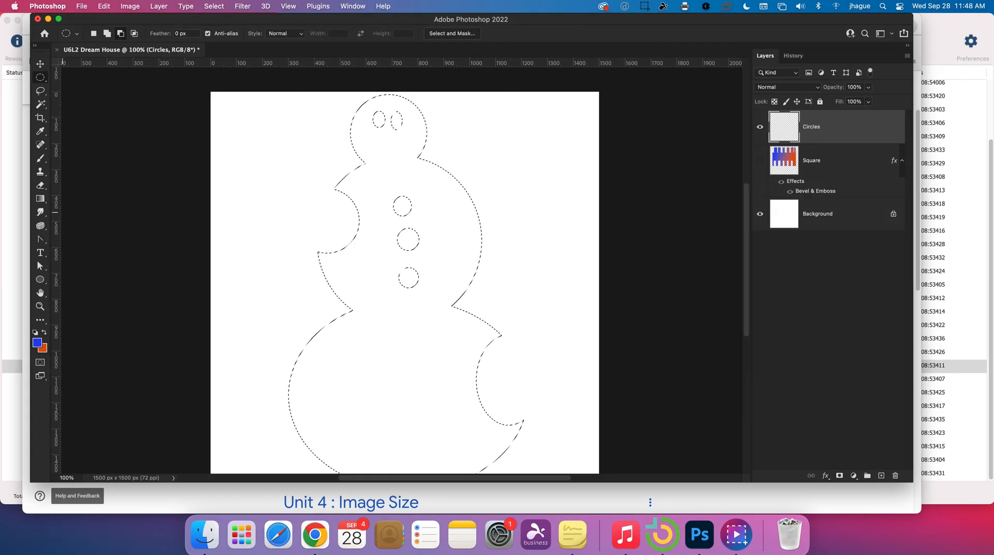
# Step: Try filling the circle-house selection with the blue foreground colour using the Paint Bucket, and clear the fill
pyautogui.click(39, 199)
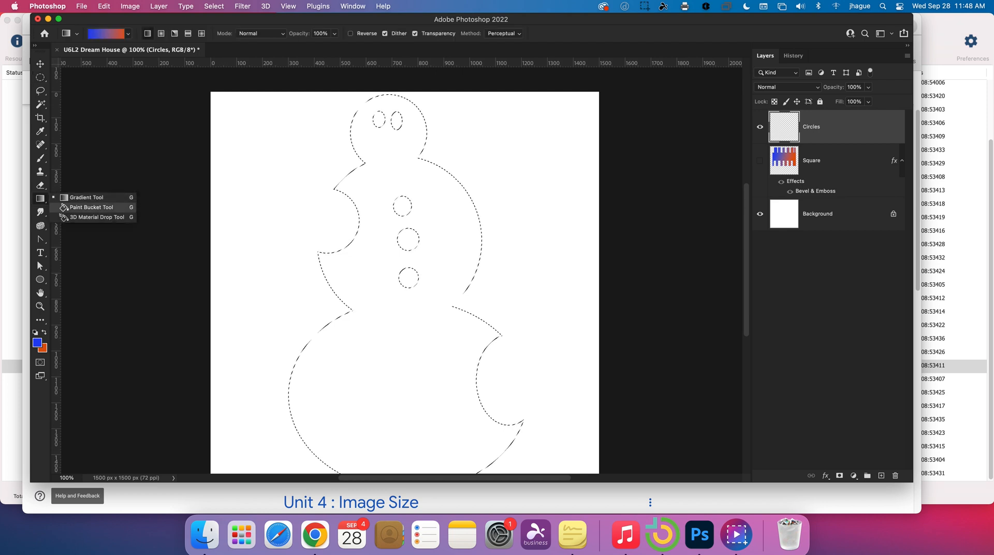
pyautogui.click(83, 207)
pyautogui.click(379, 246)
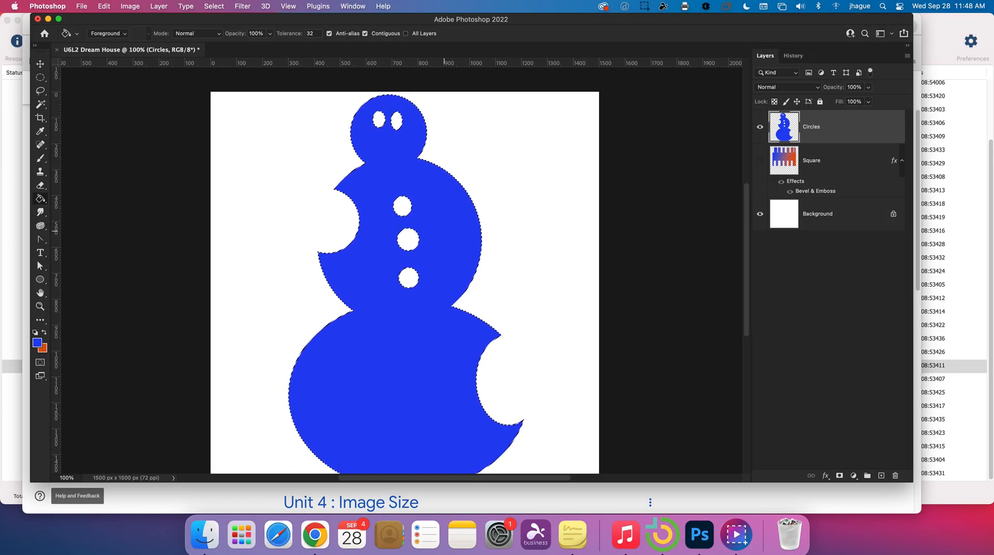
pyautogui.press('Delete')
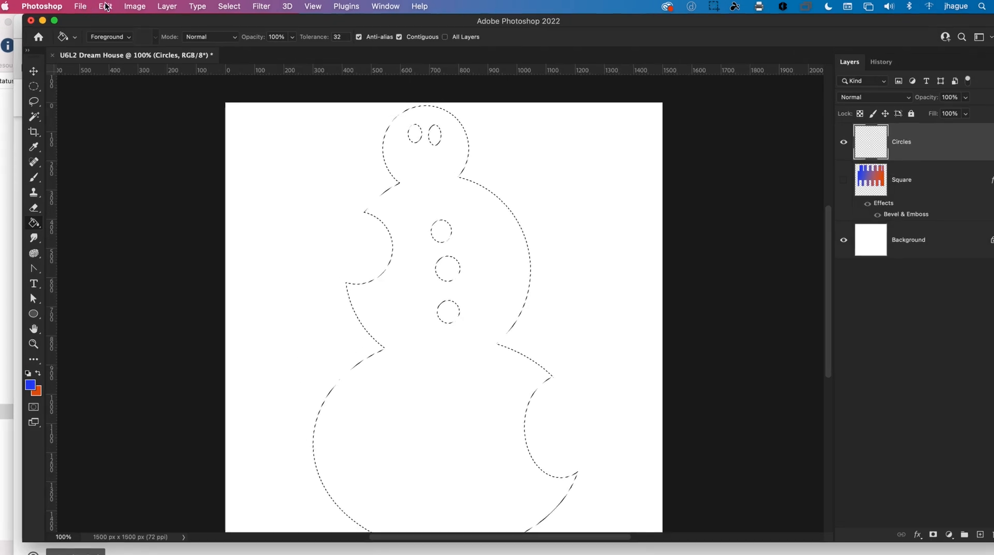
# Step: Stroke the circle-house selection with a 20 px blue line centred on the outline
pyautogui.click(105, 6)
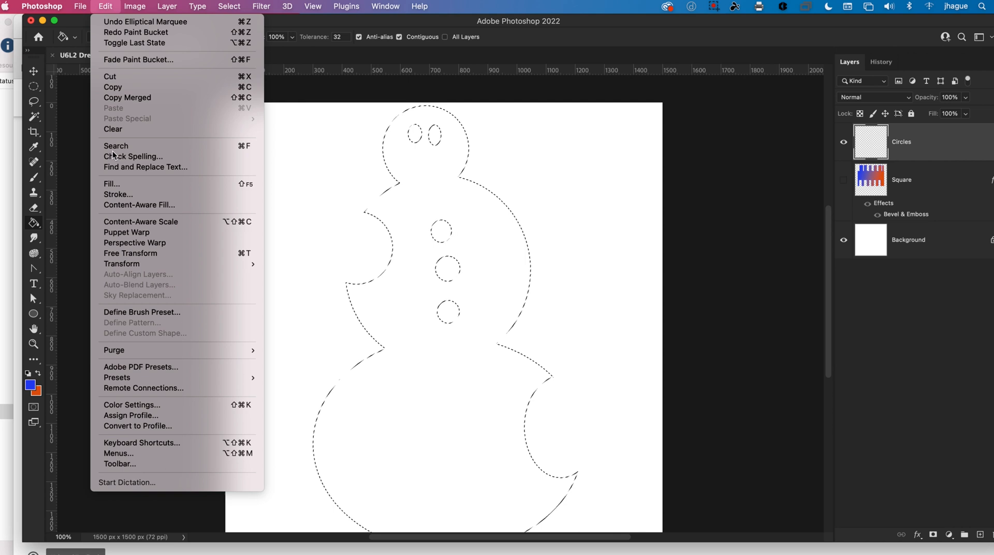
pyautogui.click(117, 195)
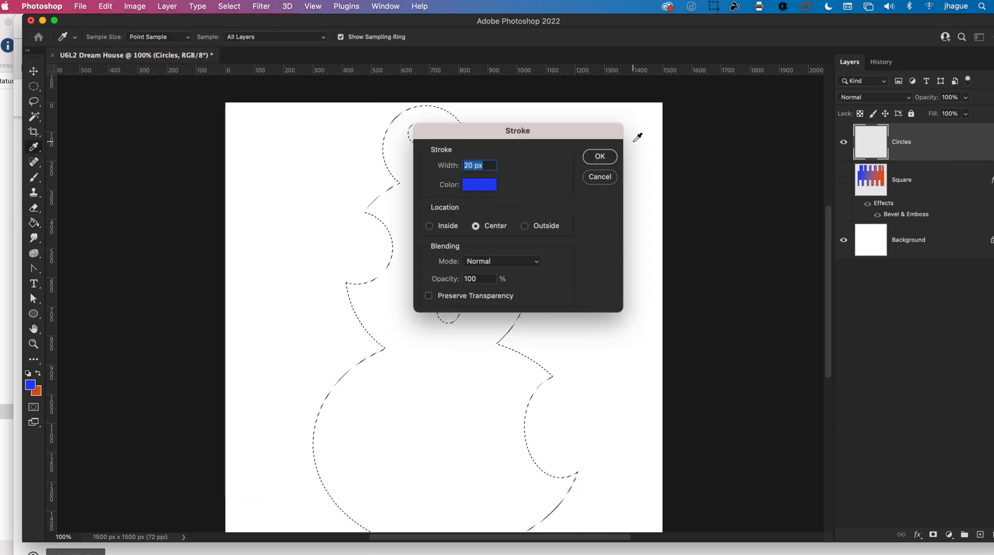
pyautogui.click(600, 156)
# Step: Swap the foreground and background colours and fill the stroked circle house with orange using the Paint Bucket
pyautogui.press('g')
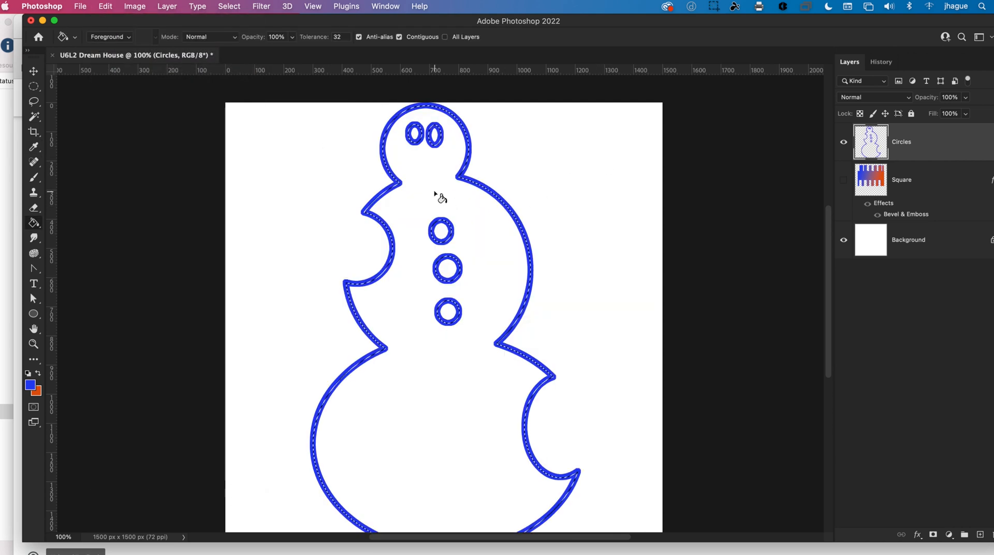
pyautogui.click(38, 373)
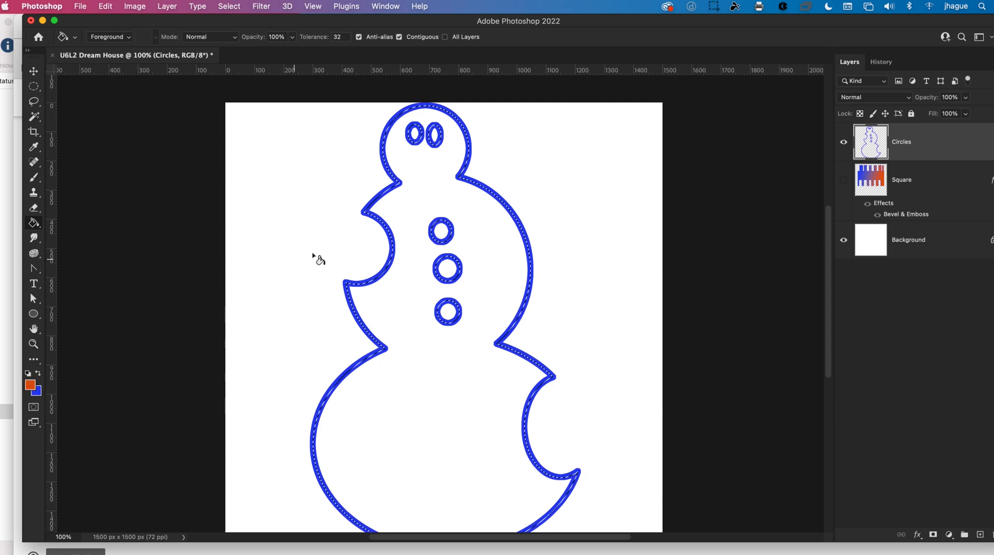
pyautogui.click(424, 202)
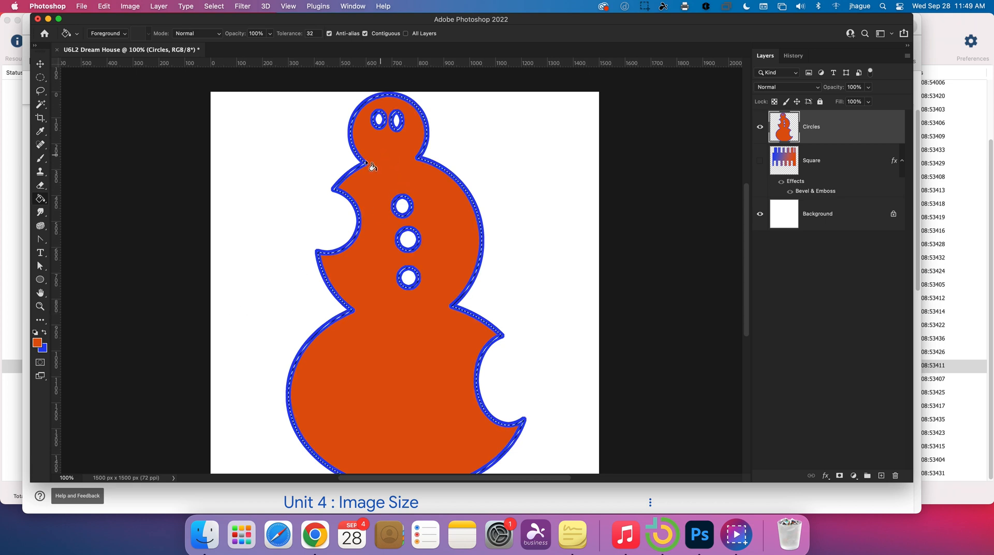
# Step: Try stroking the filled circle house's selection again with the Elliptical Marquee active
pyautogui.click(39, 77)
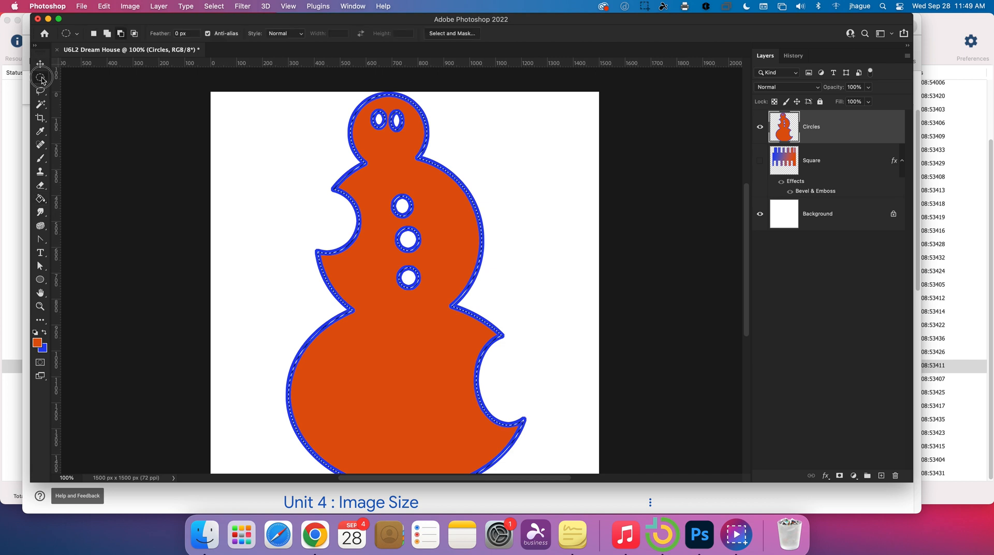
pyautogui.rightClick(380, 157)
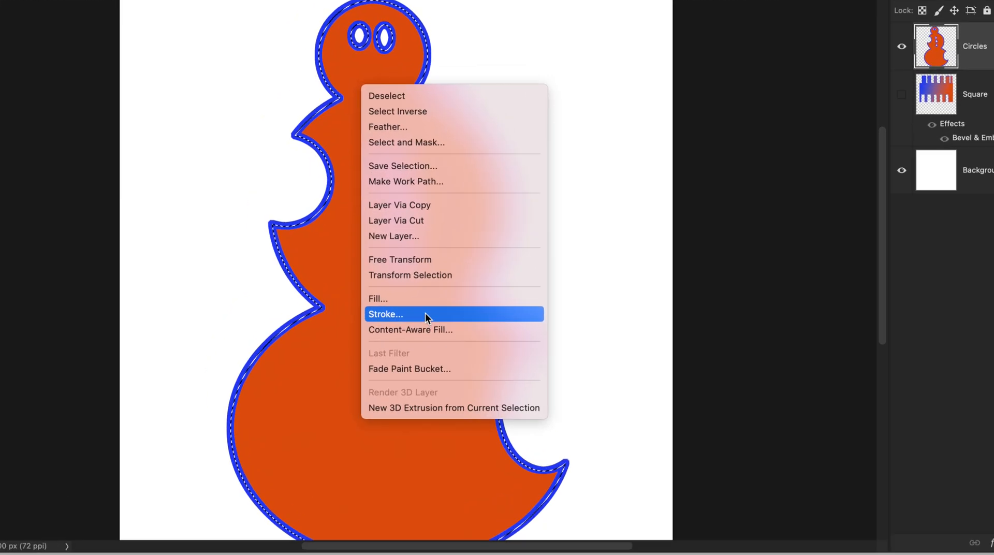
pyautogui.click(424, 312)
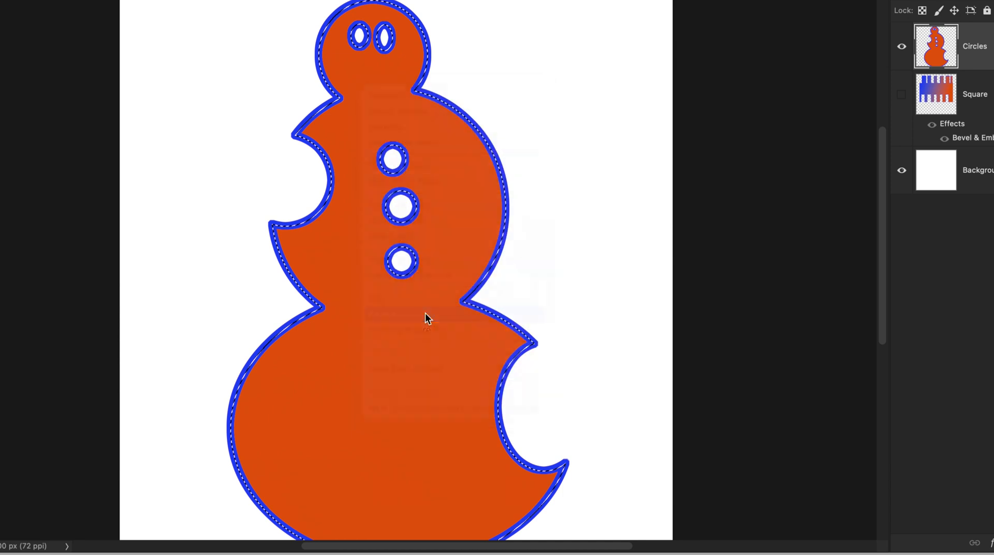
pyautogui.click(597, 69)
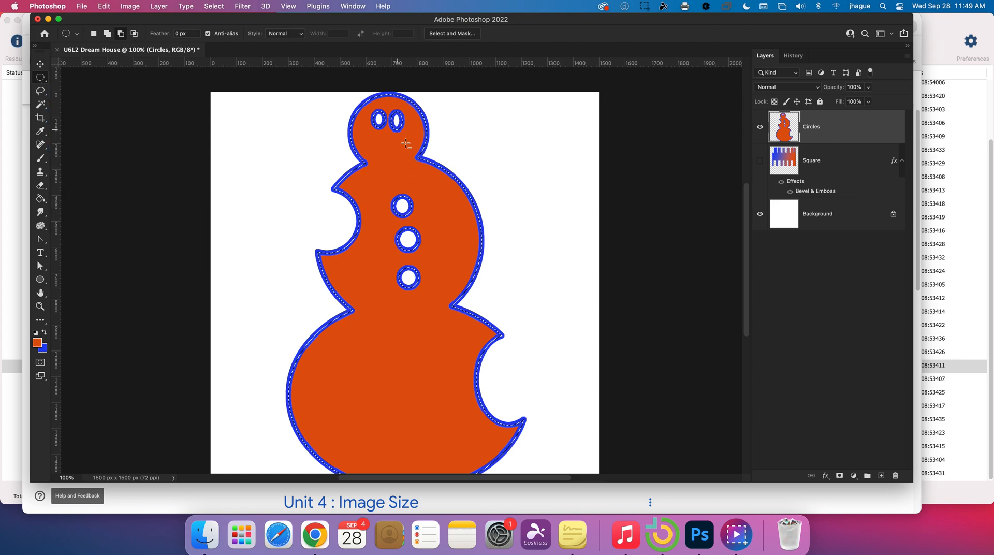
pyautogui.rightClick(379, 151)
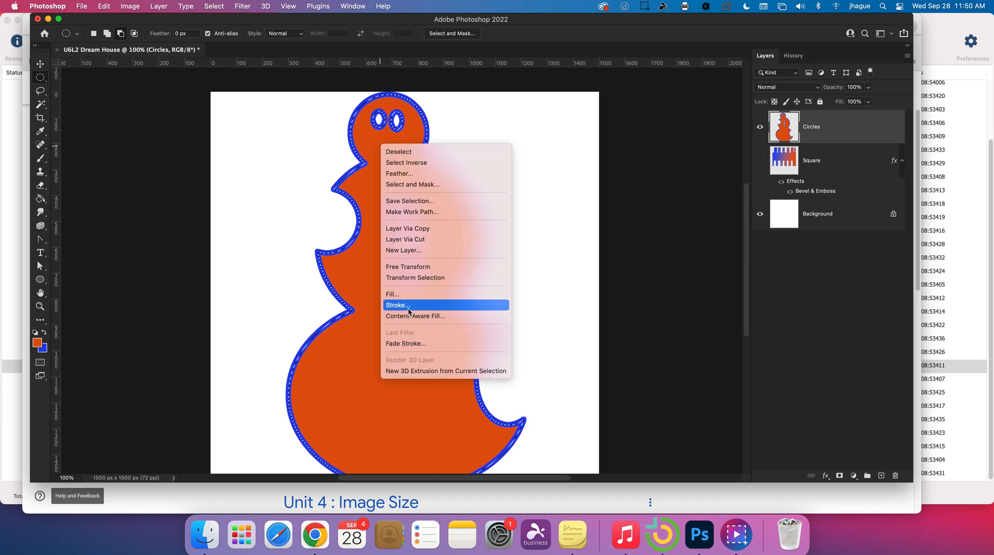
pyautogui.click(104, 6)
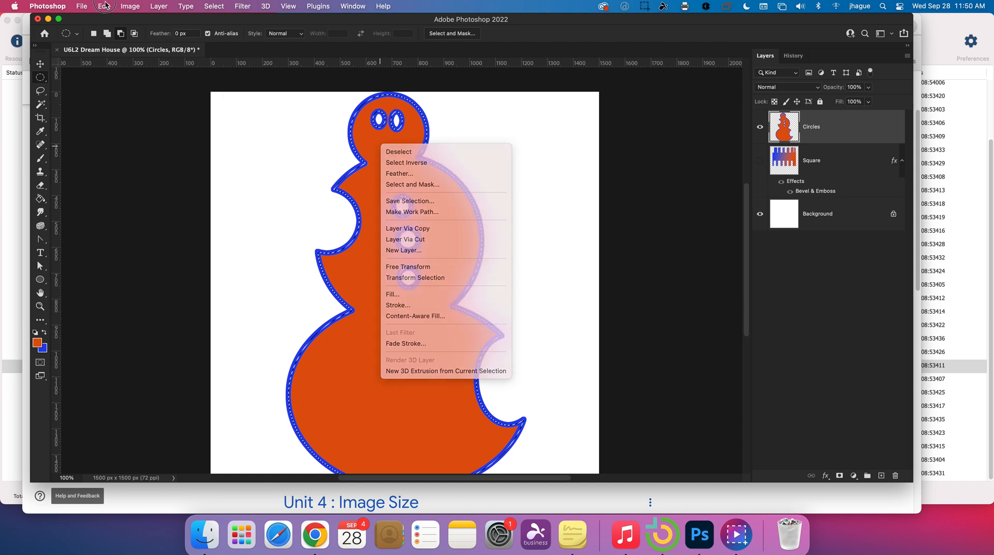
pyautogui.click(104, 7)
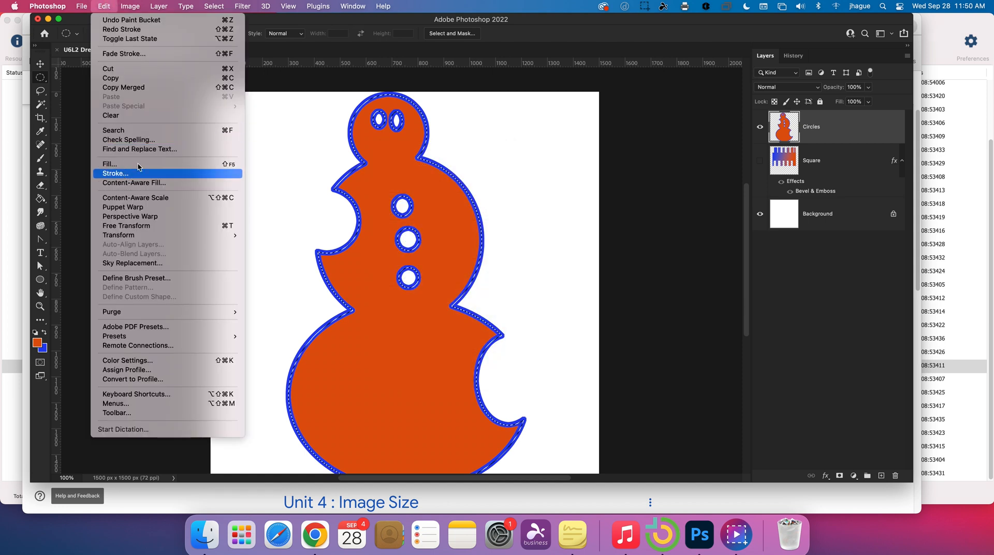
pyautogui.click(601, 17)
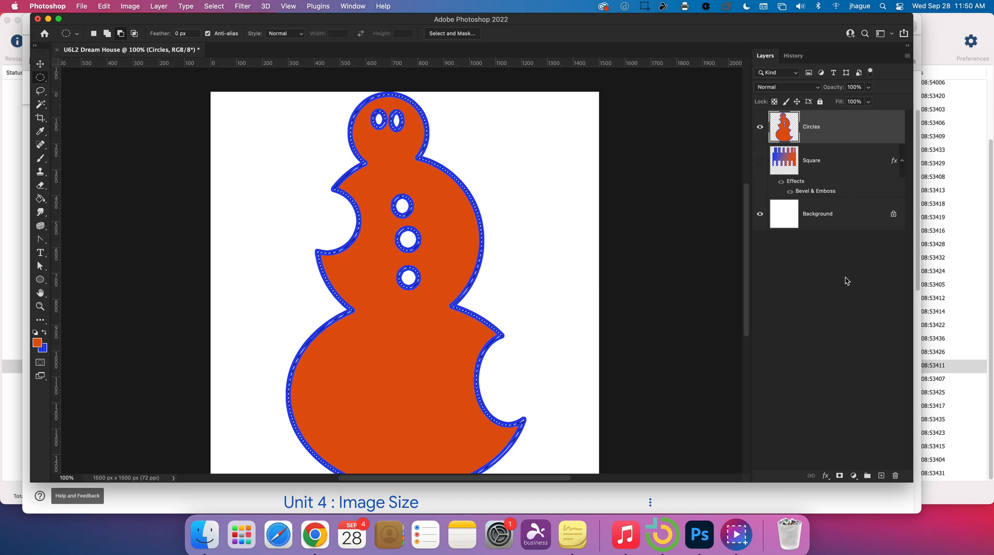
# Step: Add a new layer above the Circles layer and name it Triangle
pyautogui.click(882, 475)
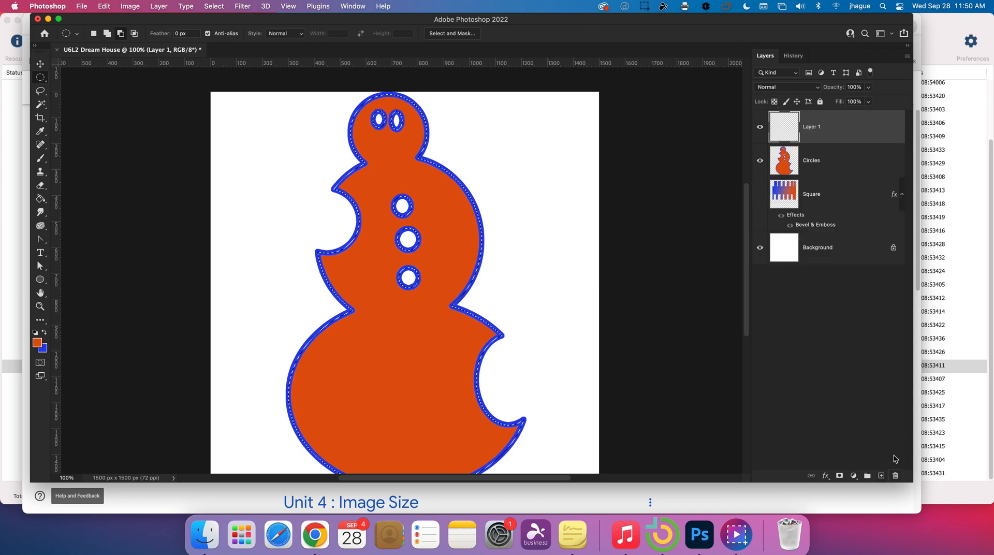
pyautogui.doubleClick(816, 127)
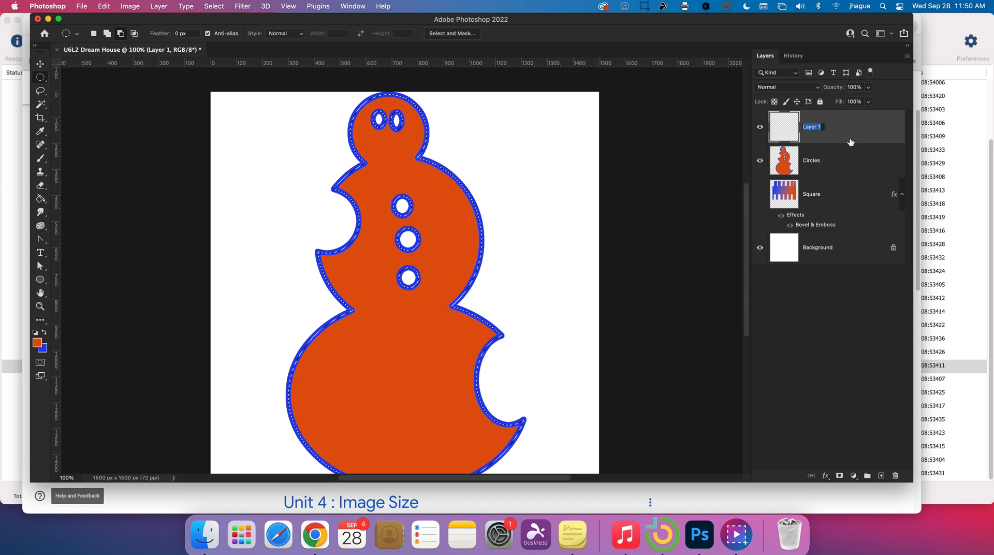
pyautogui.write('Triangl')
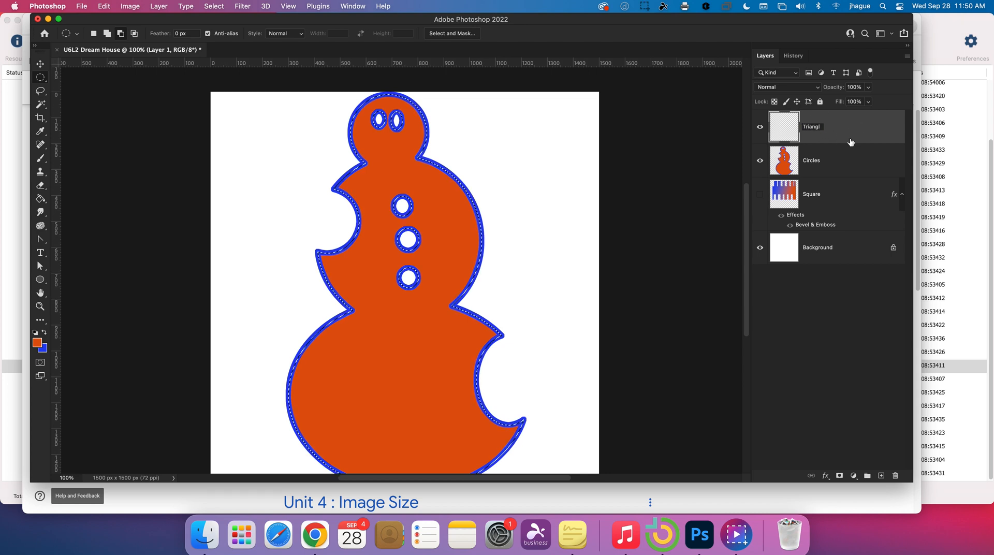
pyautogui.write('e')
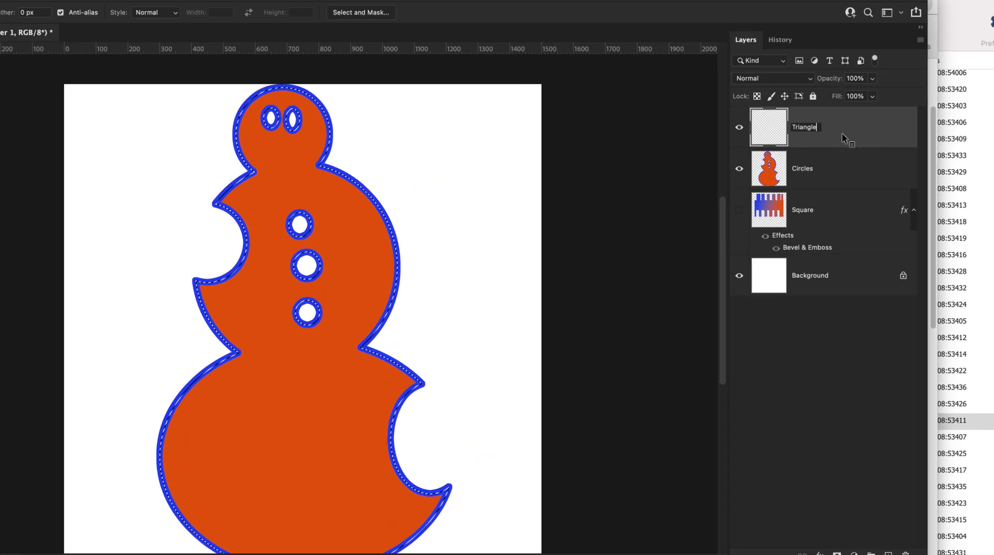
pyautogui.press('Return')
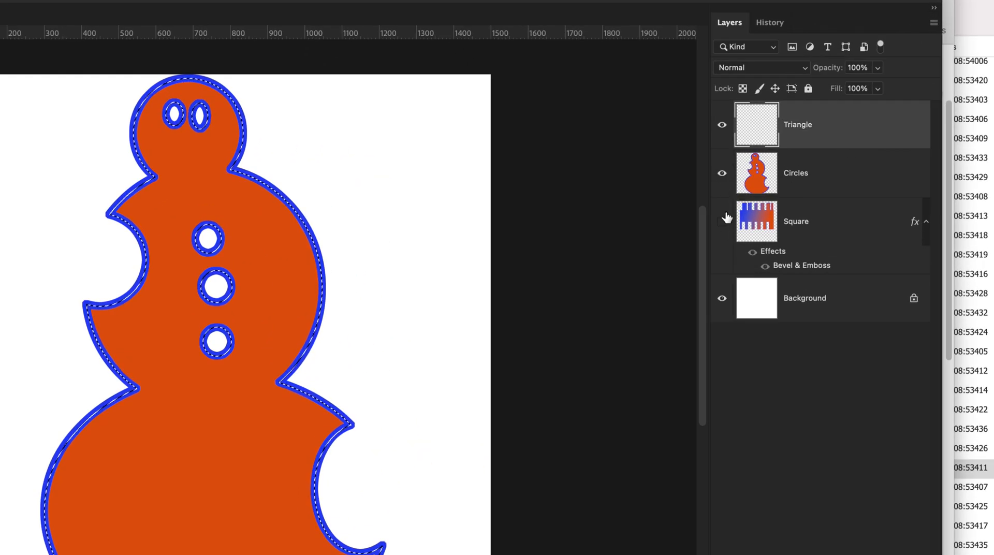
pyautogui.click(723, 174)
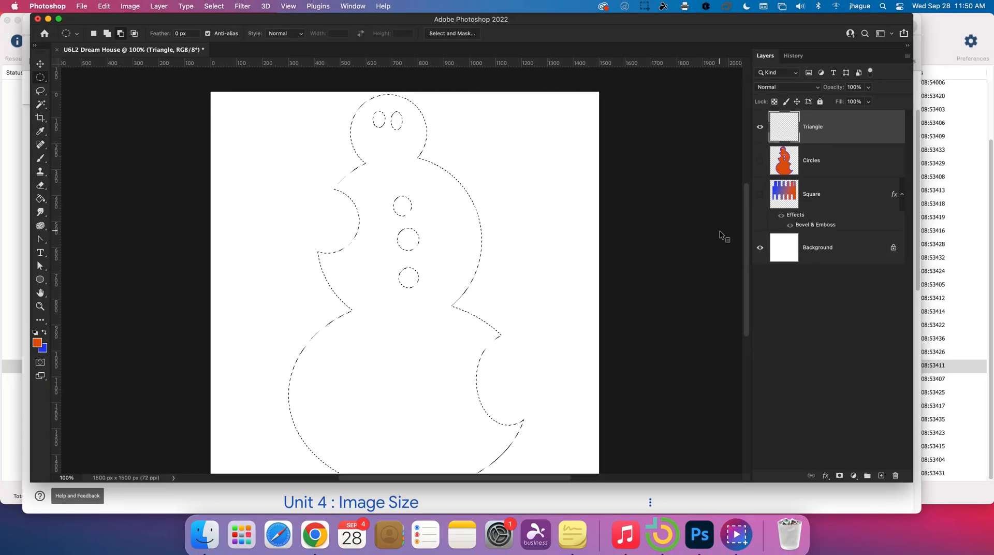
pyautogui.press('super+s')
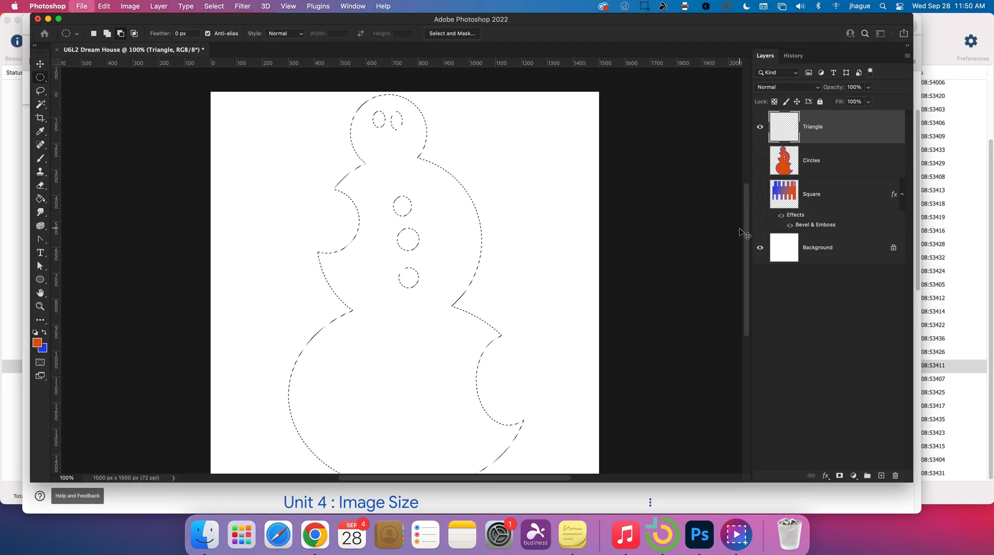
pyautogui.click(554, 332)
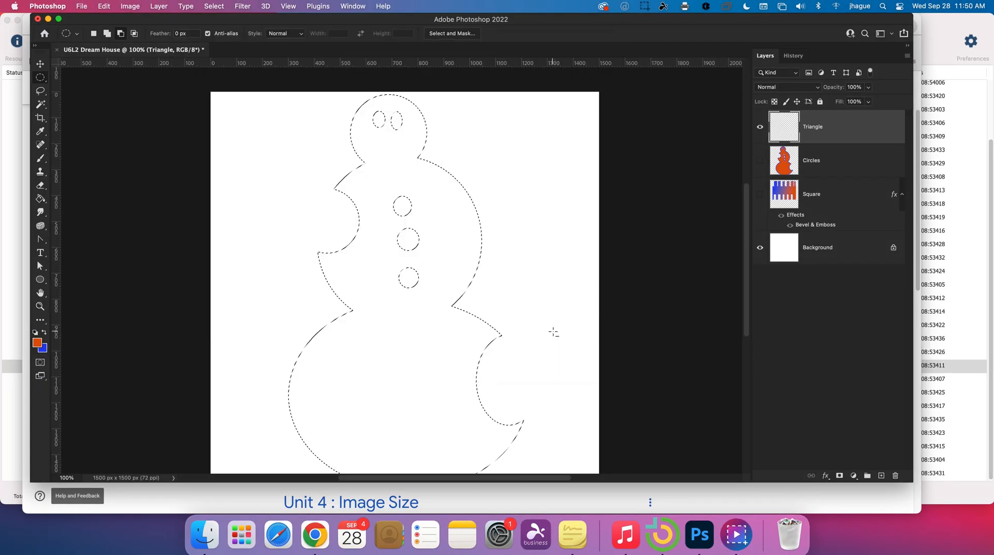
pyautogui.press('super+z')
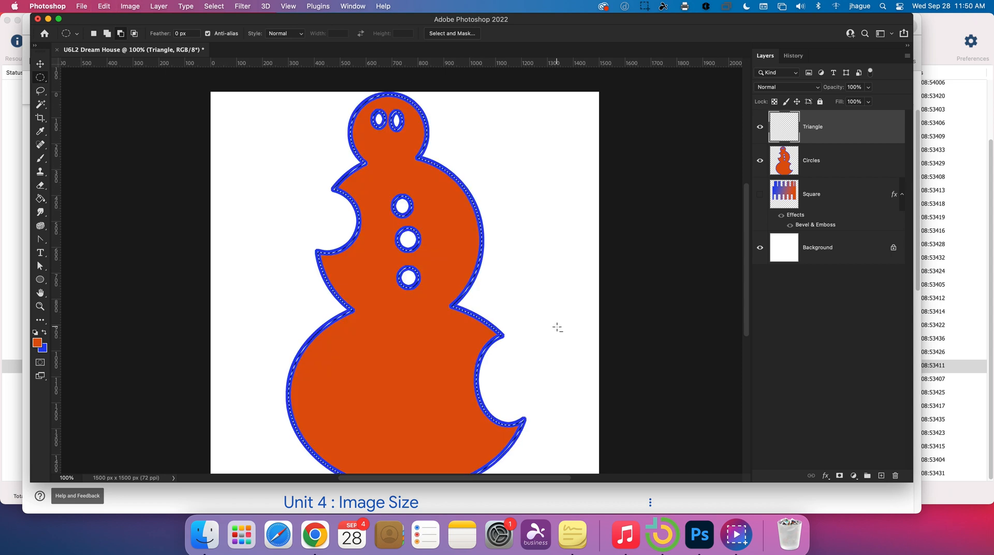
# Step: Hide the Circles layer and deselect the circle-house outline
pyautogui.click(759, 161)
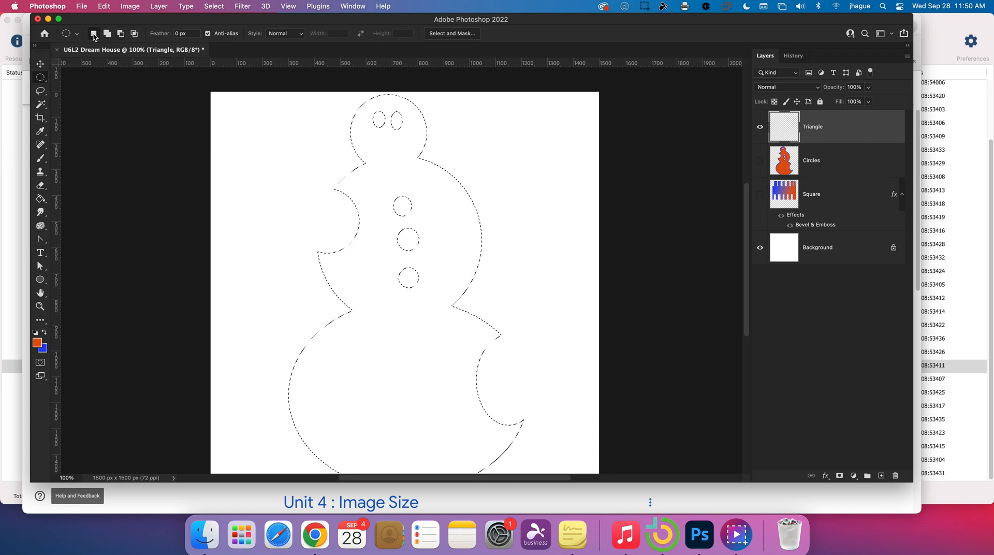
pyautogui.press('super+d')
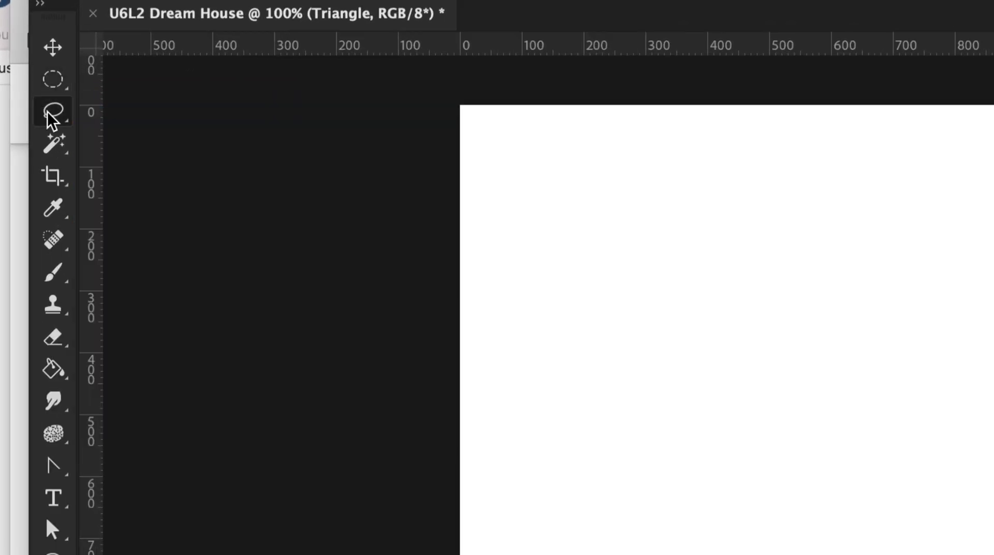
# Step: Using the Polygonal Lasso, draw a triangular selection about 1240 px wide and 870 px tall on the Triangle layer, with its apex near the canvas's upper edge
pyautogui.rightClick(52, 115)
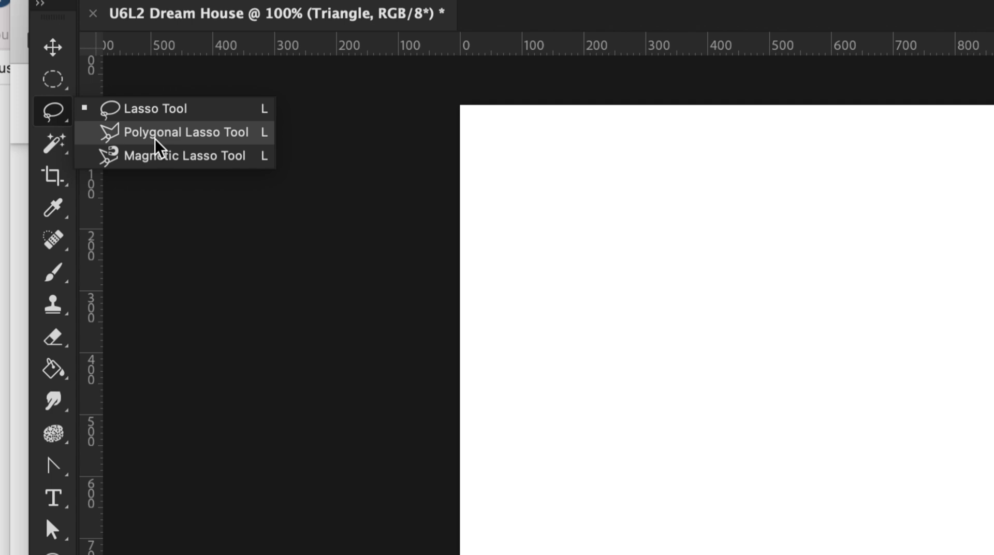
pyautogui.click(155, 135)
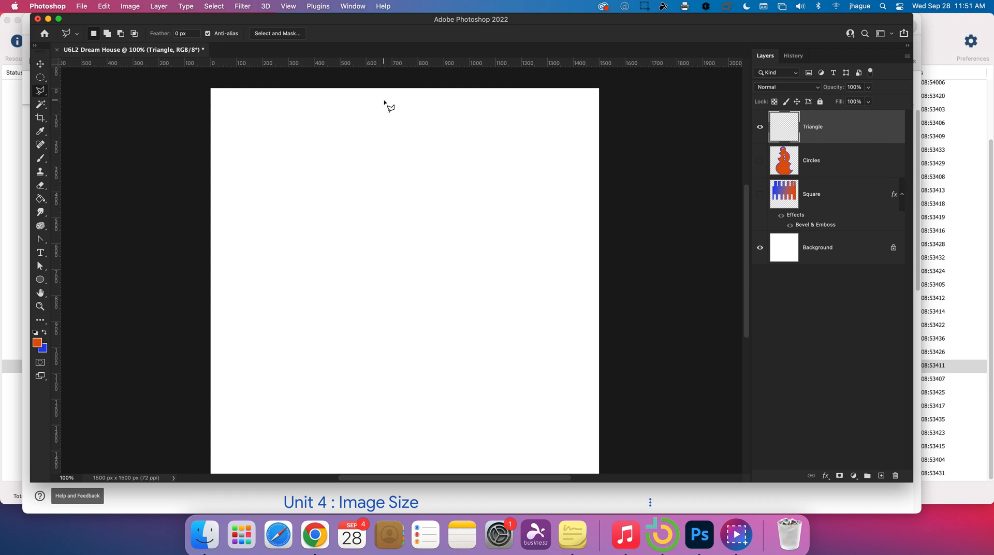
pyautogui.click(380, 134)
pyautogui.click(224, 357)
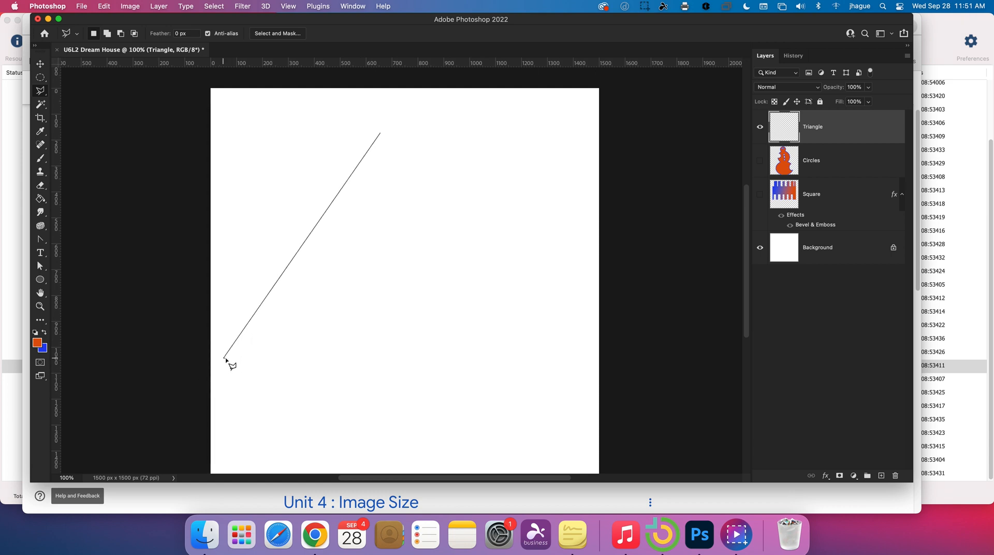
pyautogui.click(545, 359)
pyautogui.click(545, 359)
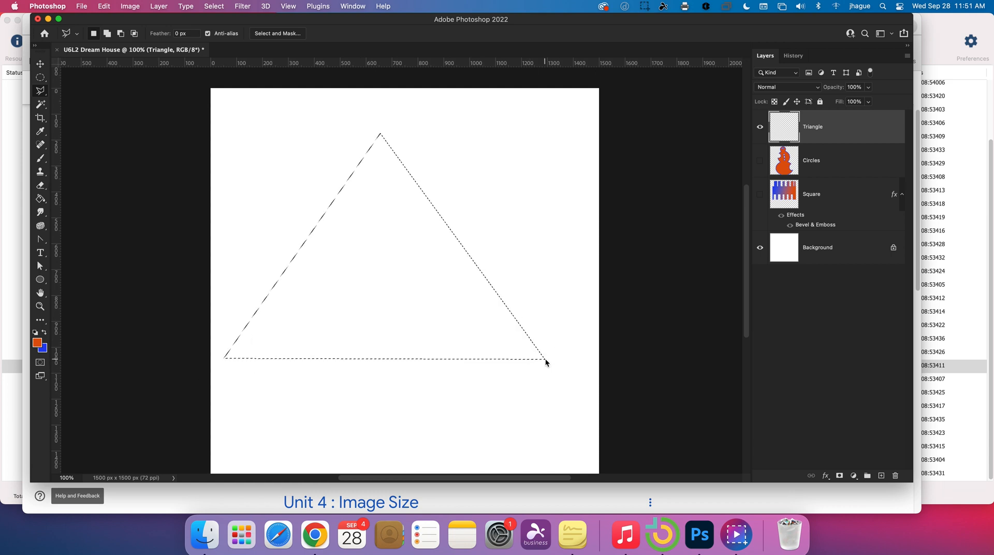
# Step: Move the triangular selection about 70 px right and 50 px up, and add two outward triangular spikes to its left edge
pyautogui.moveTo(413, 306); pyautogui.dragTo(431, 292)
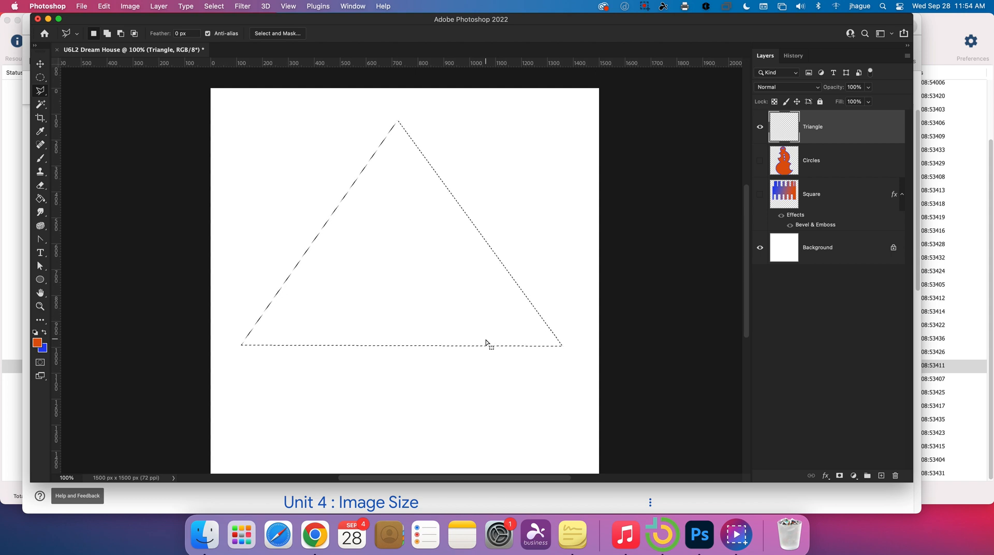
pyautogui.click(106, 34)
pyautogui.click(305, 130)
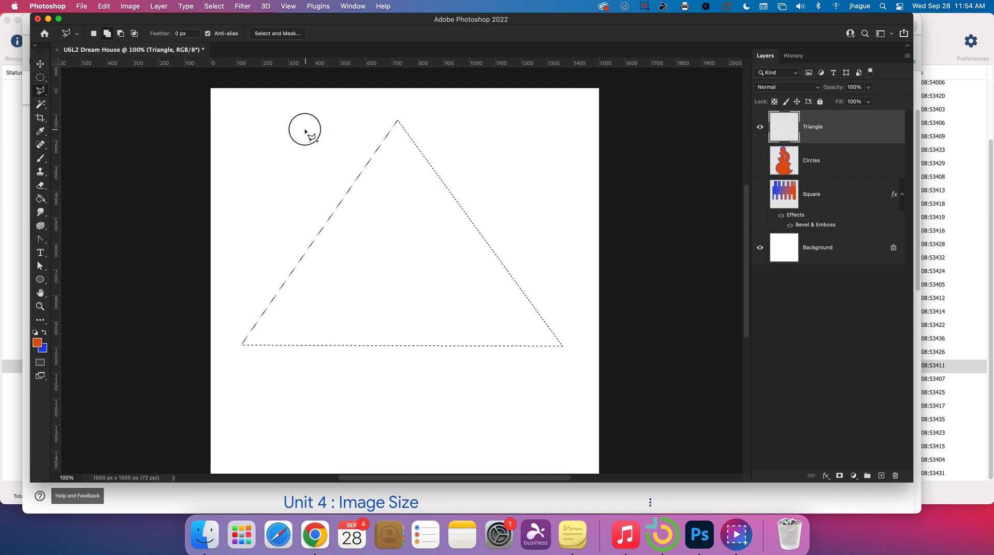
pyautogui.doubleClick(359, 204)
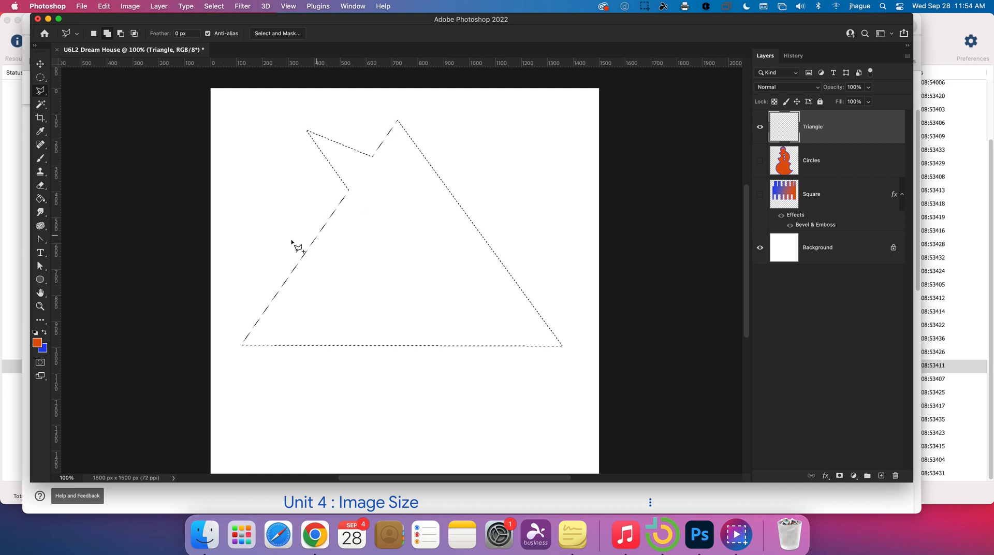
pyautogui.click(260, 219)
pyautogui.doubleClick(323, 289)
# Step: Add three downward-pointing triangular spikes along the bottom edge of the selection with the Polygonal Lasso
pyautogui.click(283, 335)
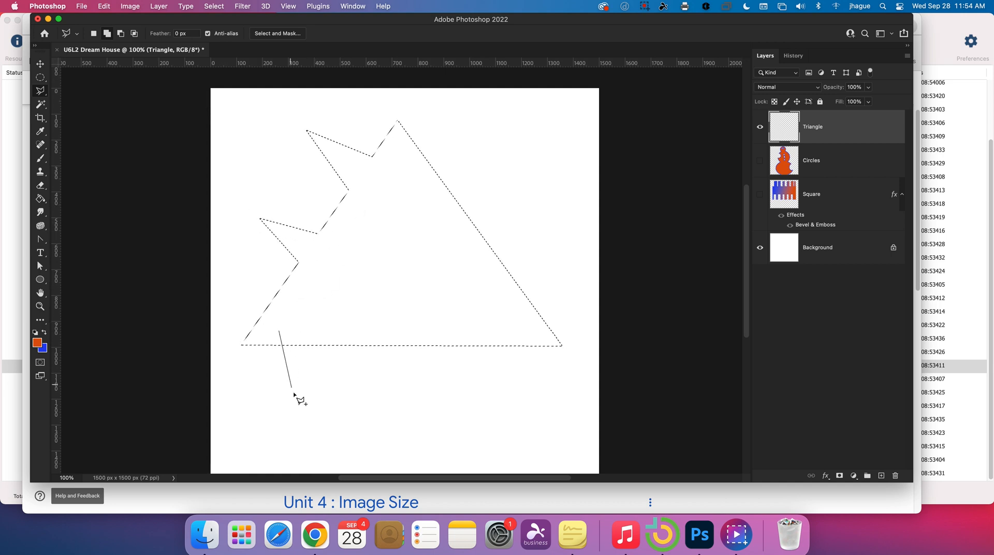
pyautogui.click(300, 406)
pyautogui.doubleClick(334, 317)
pyautogui.click(396, 346)
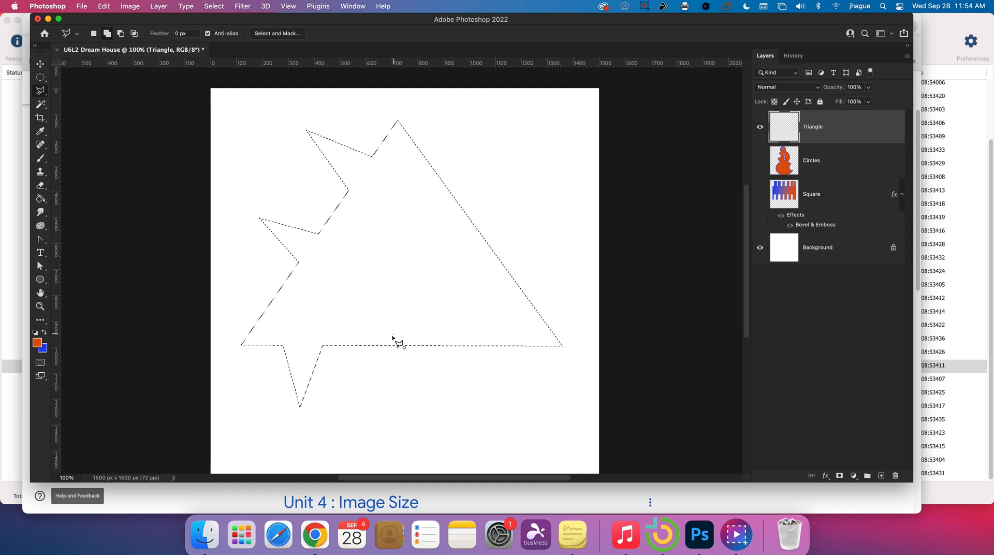
pyautogui.click(404, 412)
pyautogui.doubleClick(442, 334)
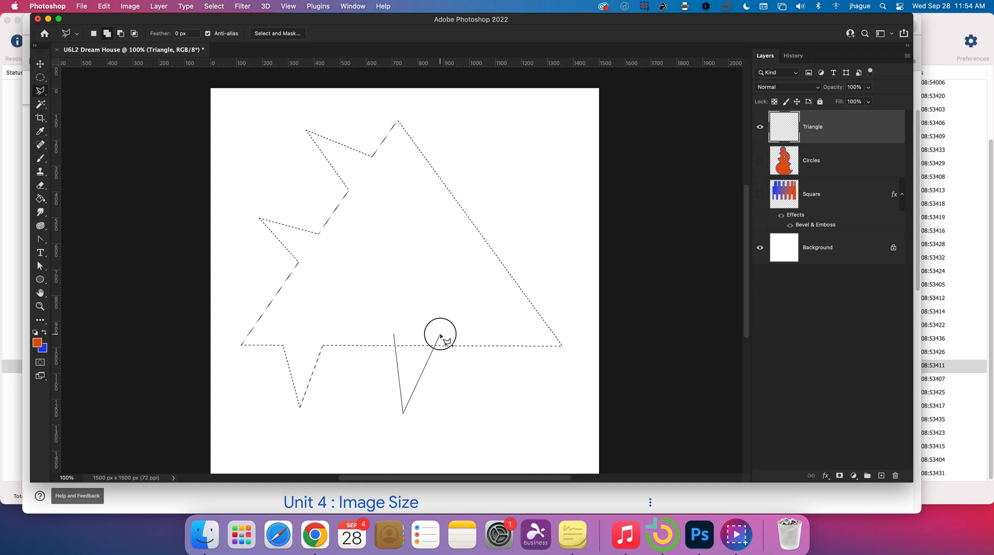
pyautogui.click(496, 332)
pyautogui.click(521, 407)
pyautogui.click(534, 328)
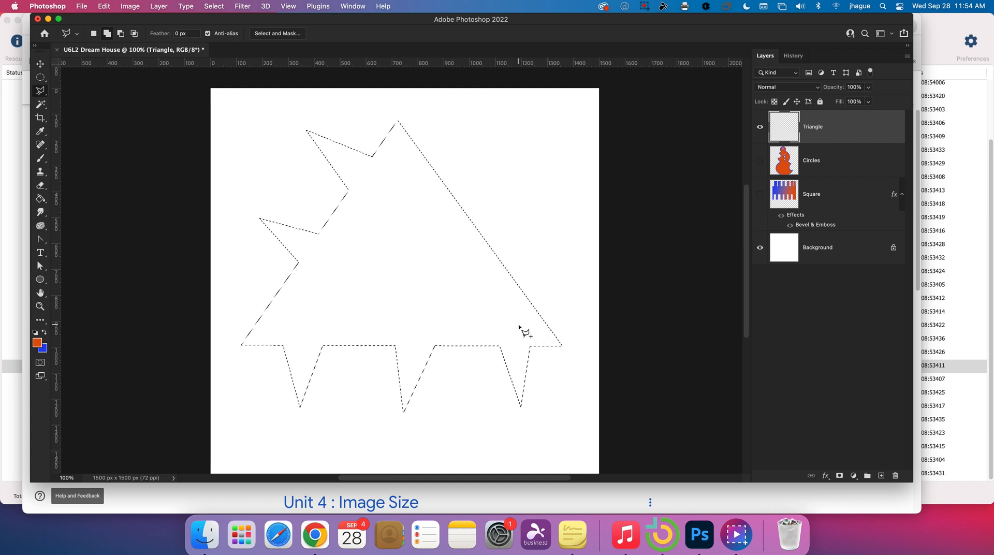
# Step: Add two outward triangular spikes to the right edge of the selection, one below the other
pyautogui.click(412, 166)
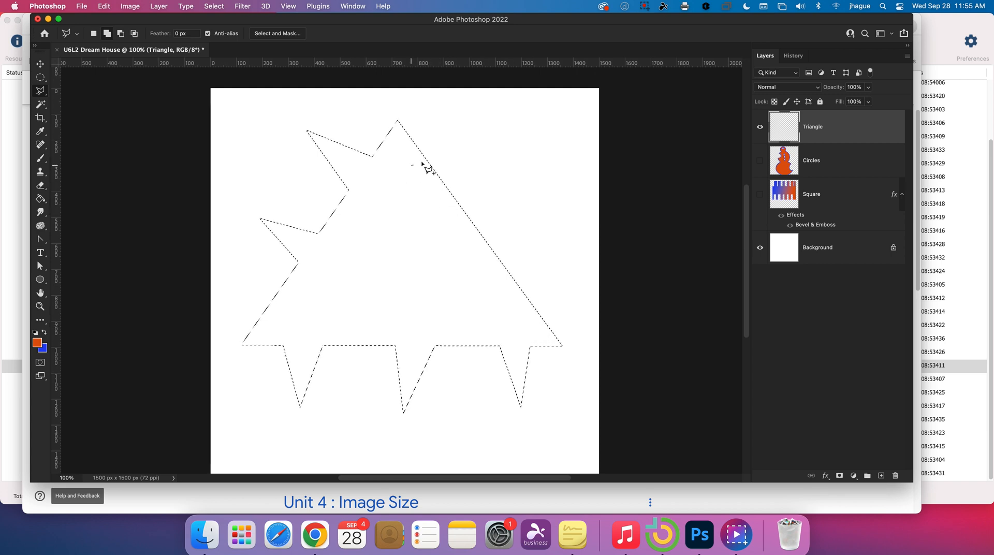
pyautogui.doubleClick(445, 183)
pyautogui.click(446, 246)
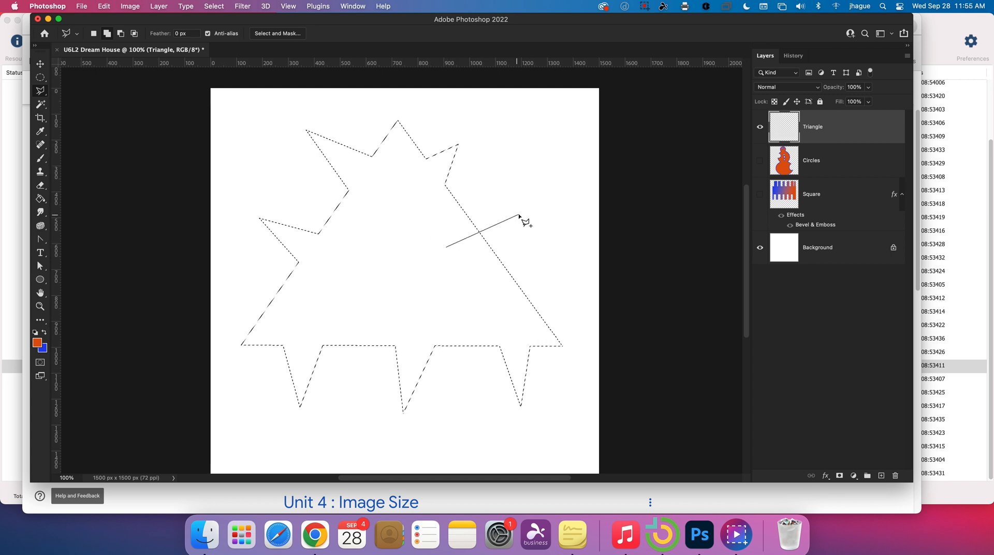
pyautogui.click(519, 214)
pyautogui.click(496, 285)
pyautogui.doubleClick(496, 284)
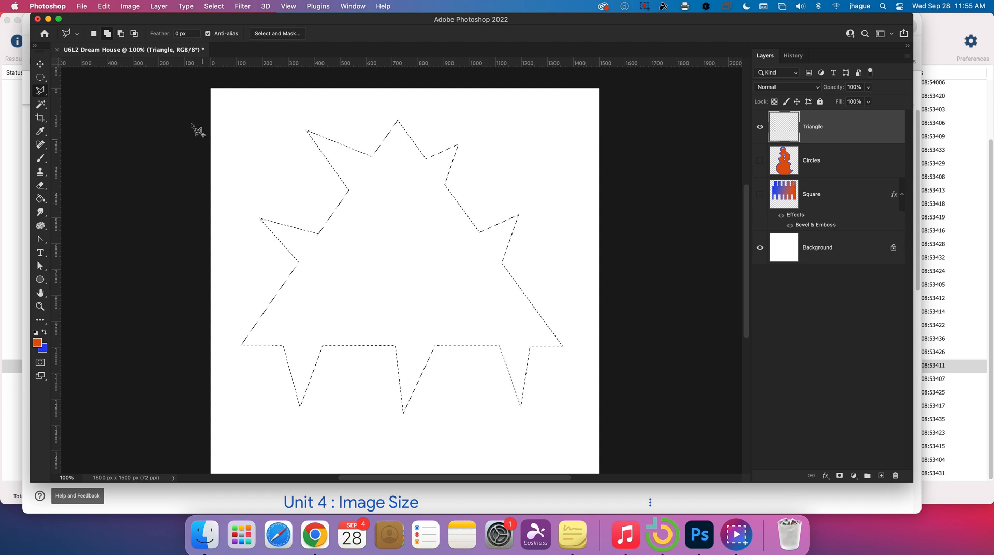
# Step: Subtract two triangular notches from the left edge, two from the bottom and one from the right, plus a triangular window below the apex
pyautogui.click(121, 34)
pyautogui.click(328, 195)
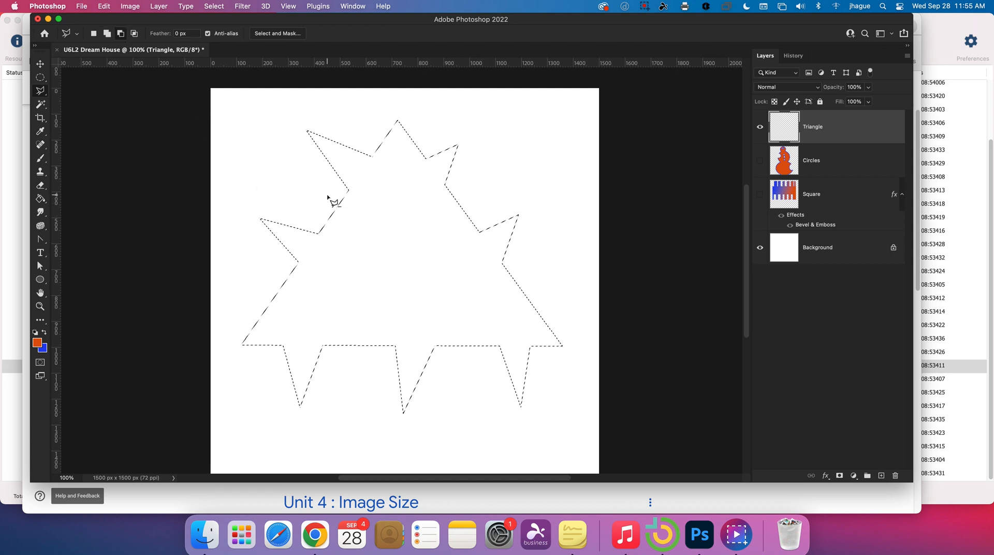
pyautogui.doubleClick(316, 216)
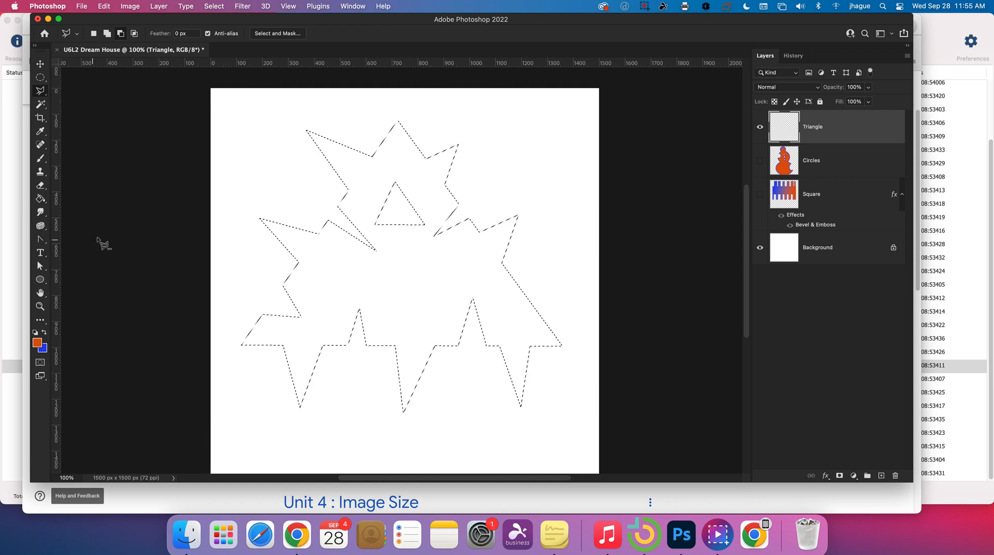
# Step: Stroke the triangle-house selection with a 20 px orange line, located at Center
pyautogui.rightClick(378, 168)
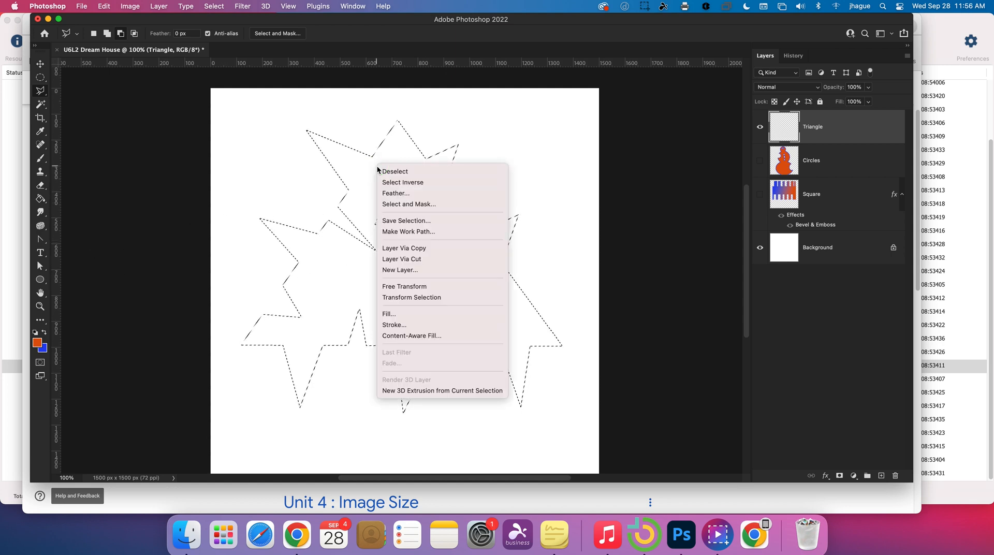
pyautogui.click(394, 325)
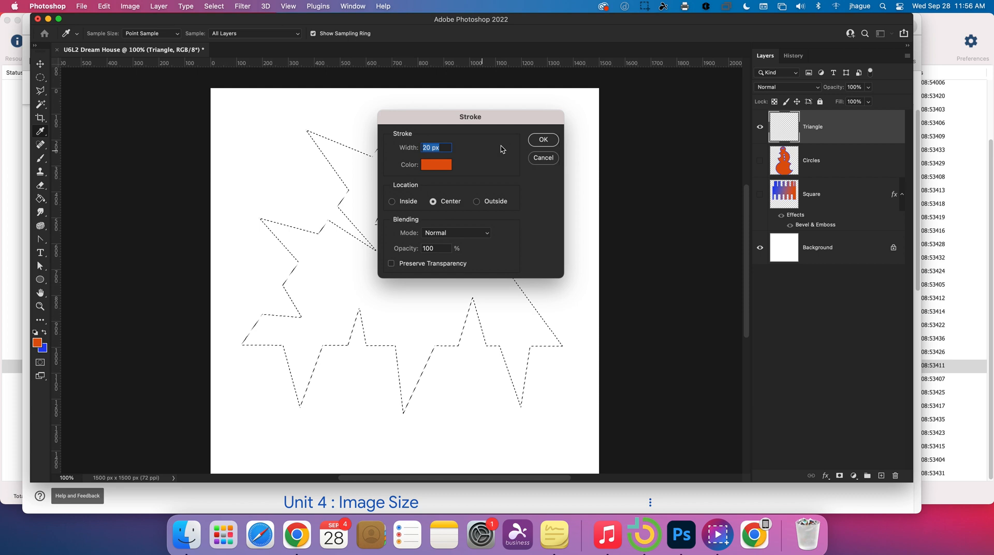
pyautogui.click(543, 140)
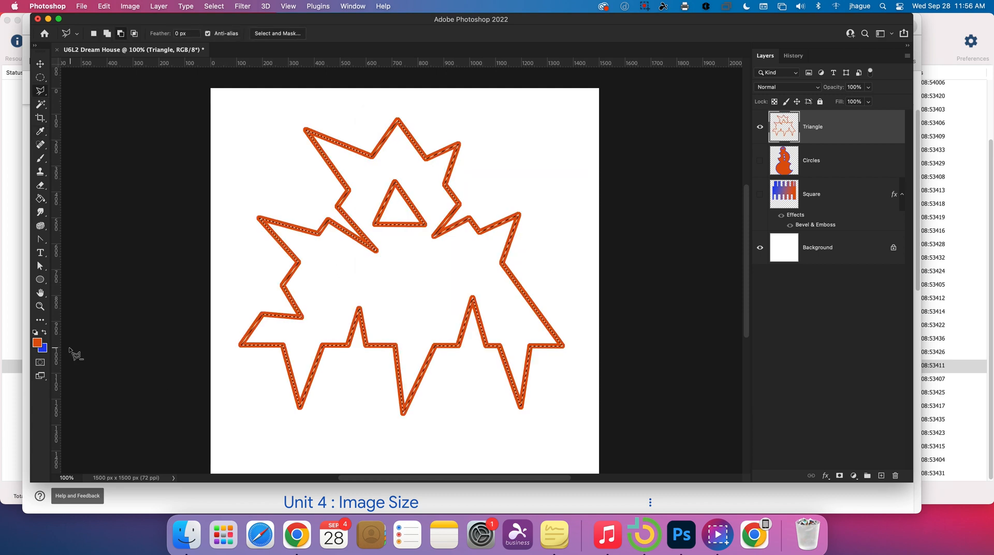
# Step: Swap the foreground and background colors and fill the triangle-house selection with a diagonal linear gradient from blue at the top to orange
pyautogui.click(44, 332)
pyautogui.click(42, 198)
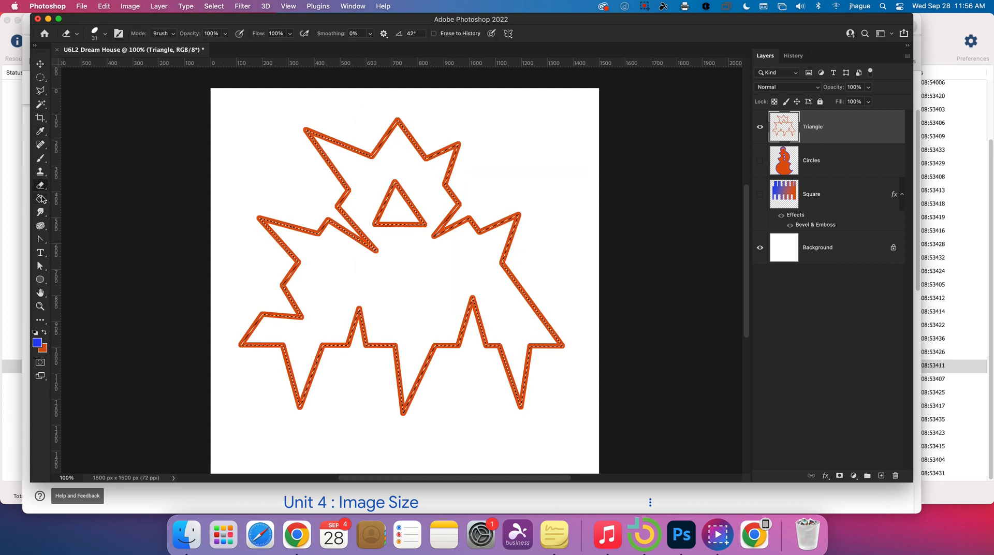
pyautogui.rightClick(42, 199)
pyautogui.click(82, 192)
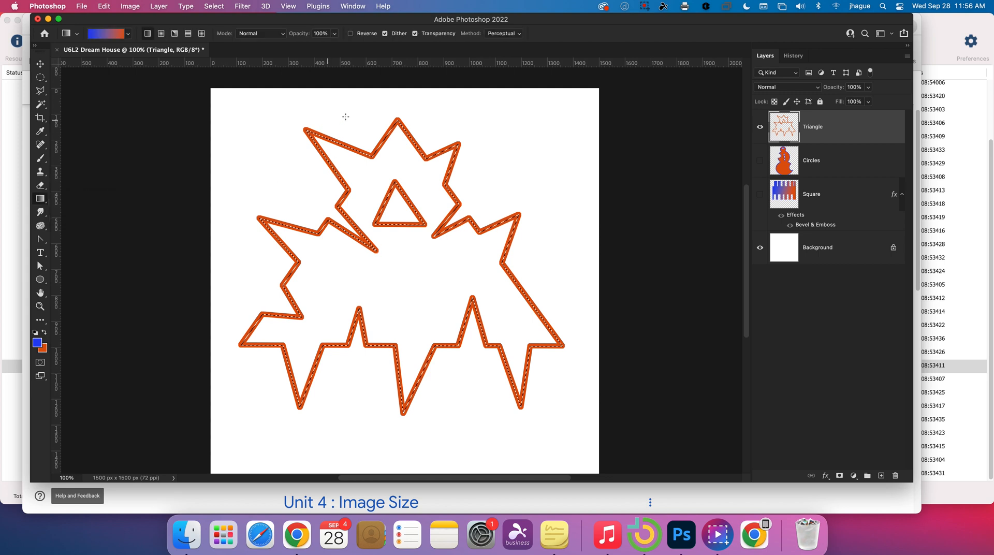
pyautogui.moveTo(509, 464); pyautogui.dragTo(507, 464)
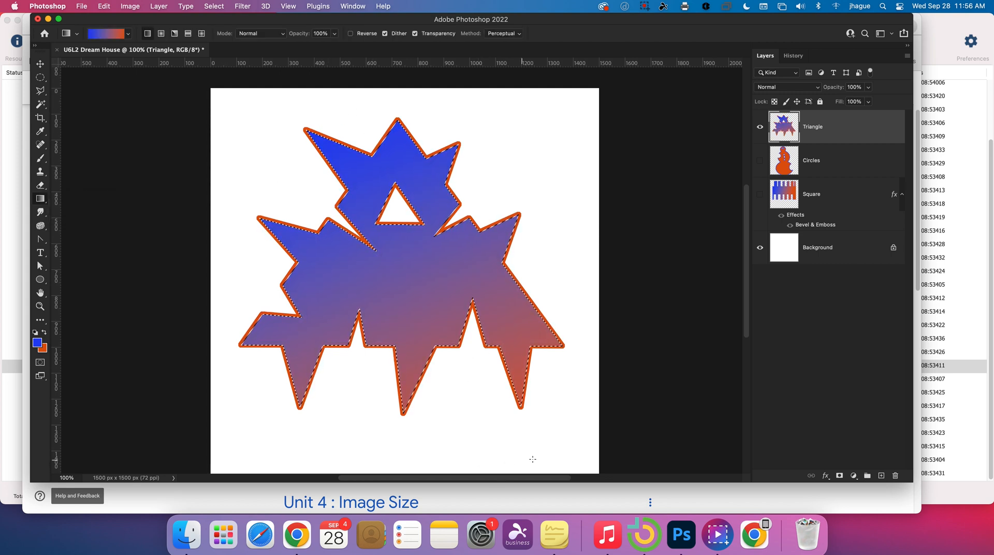
# Step: Apply a Drop Shadow to the Triangle layer with 21% opacity, 90° angle, 16 px distance, 48% spread and 49 px size
pyautogui.click(159, 5)
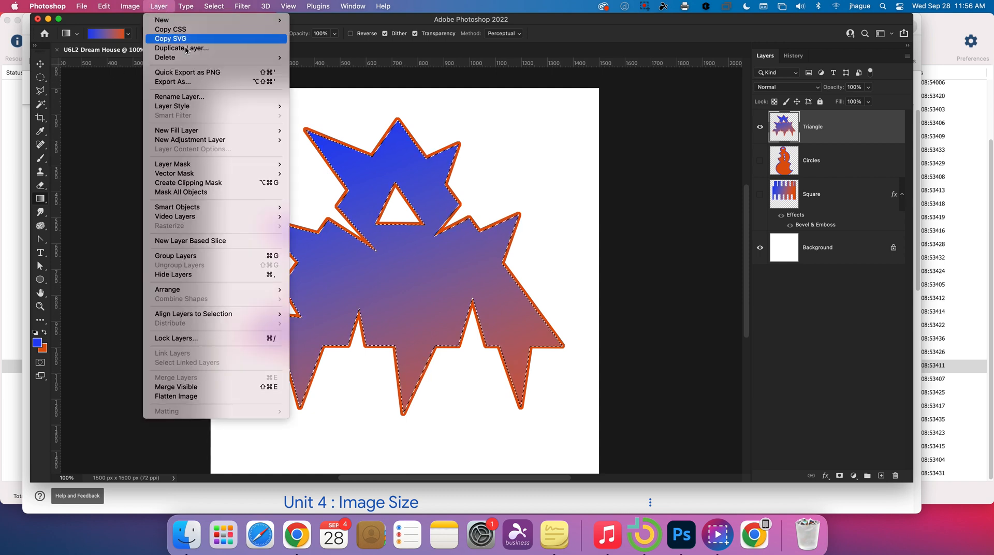
pyautogui.moveTo(191, 106)
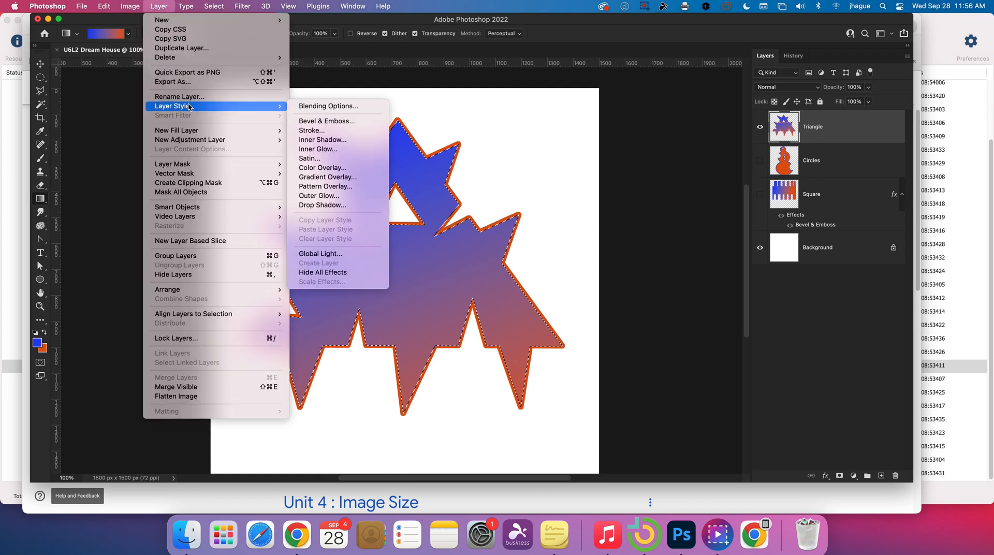
pyautogui.click(326, 204)
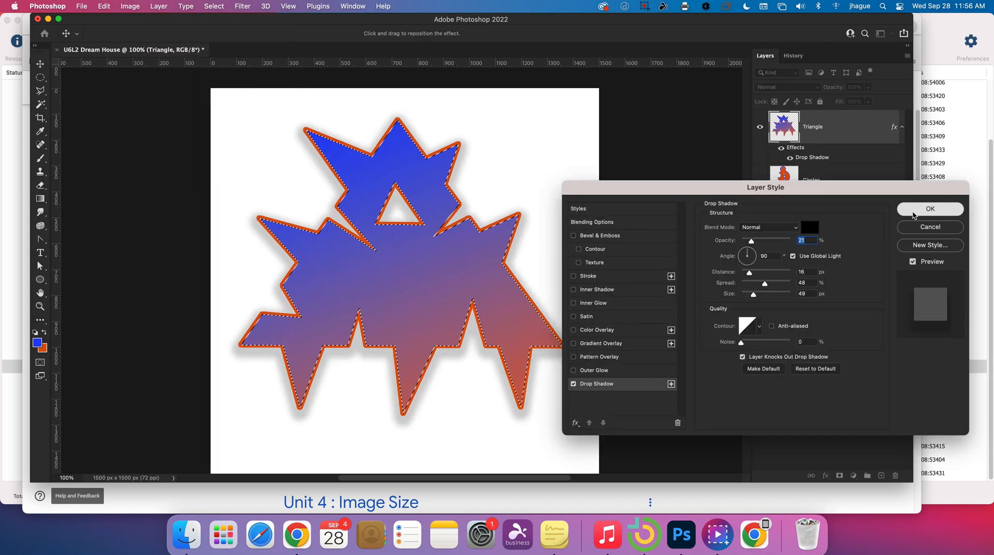
pyautogui.click(912, 210)
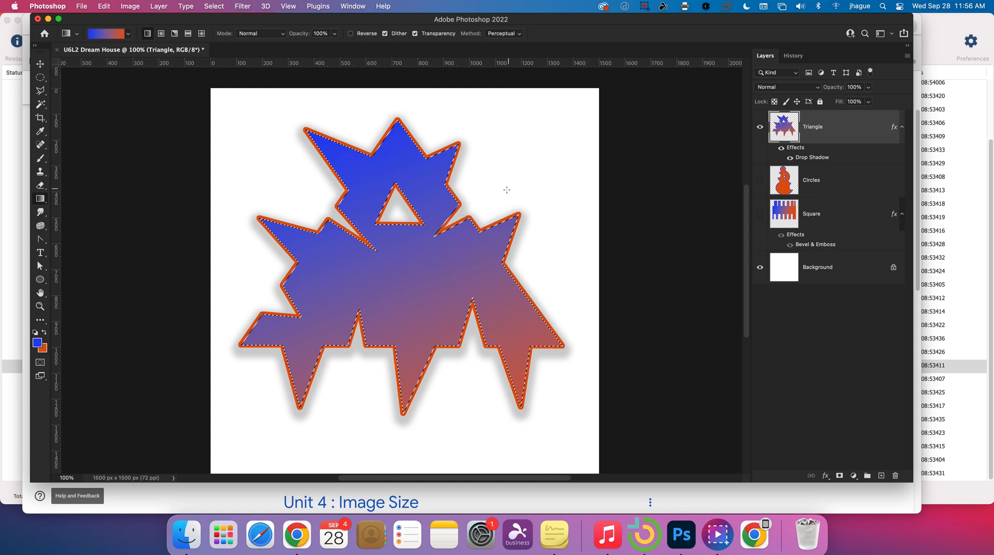
# Step: Save a copy of the document to Creative Cloud as U6L2 Dream House
pyautogui.click(83, 10)
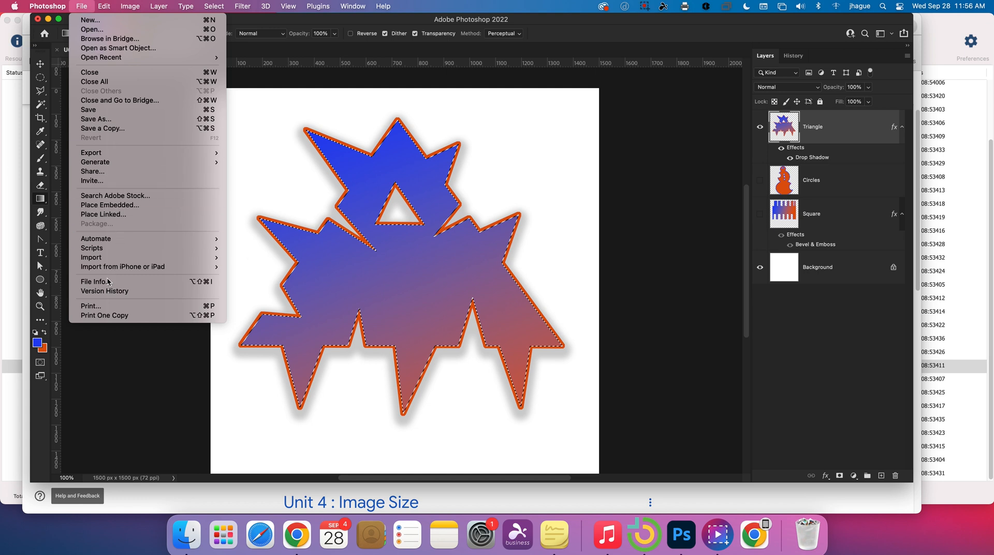
pyautogui.click(101, 128)
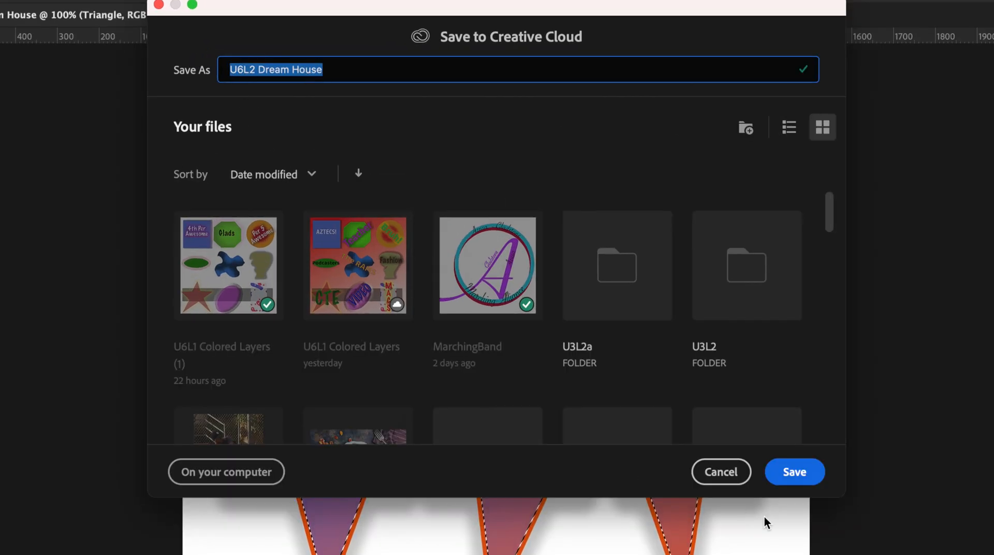
pyautogui.click(787, 481)
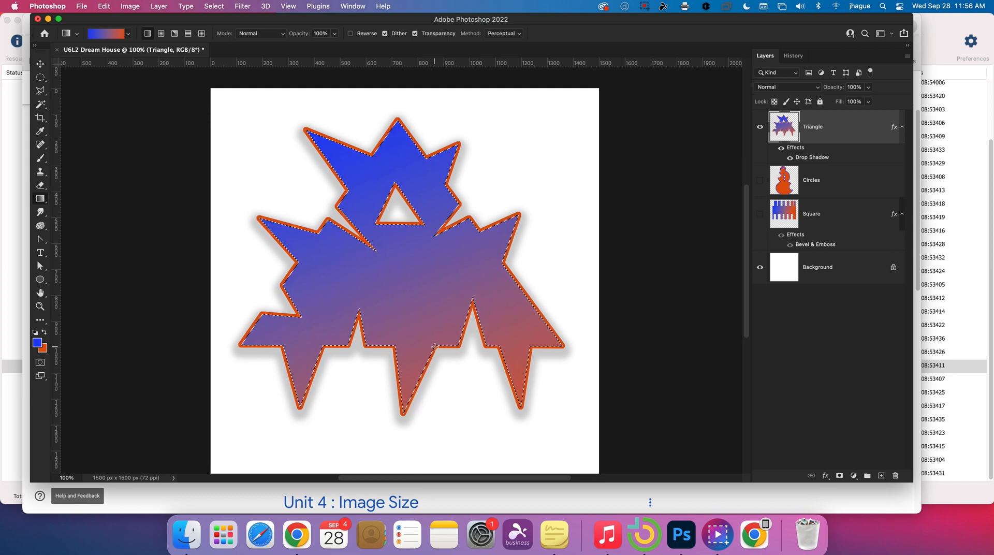
pyautogui.click(644, 7)
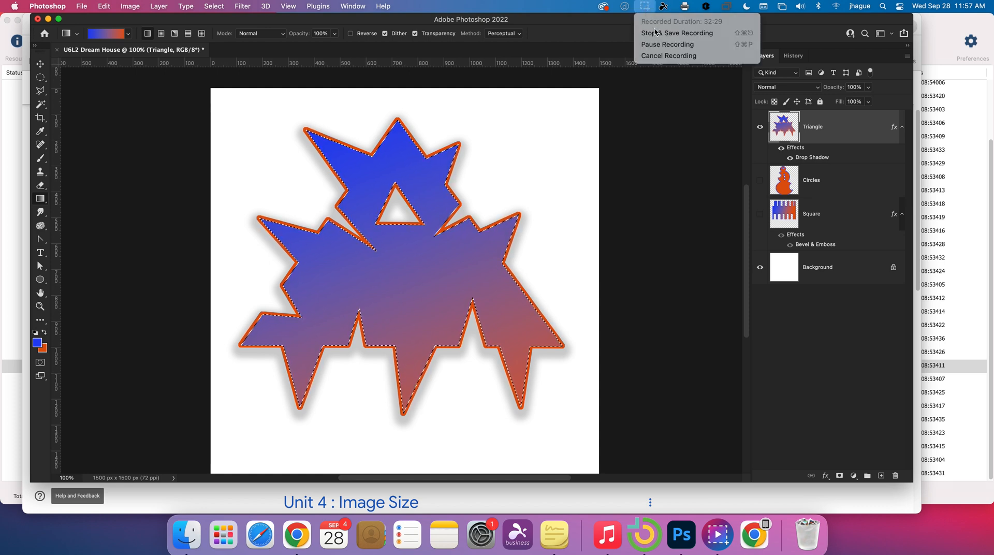